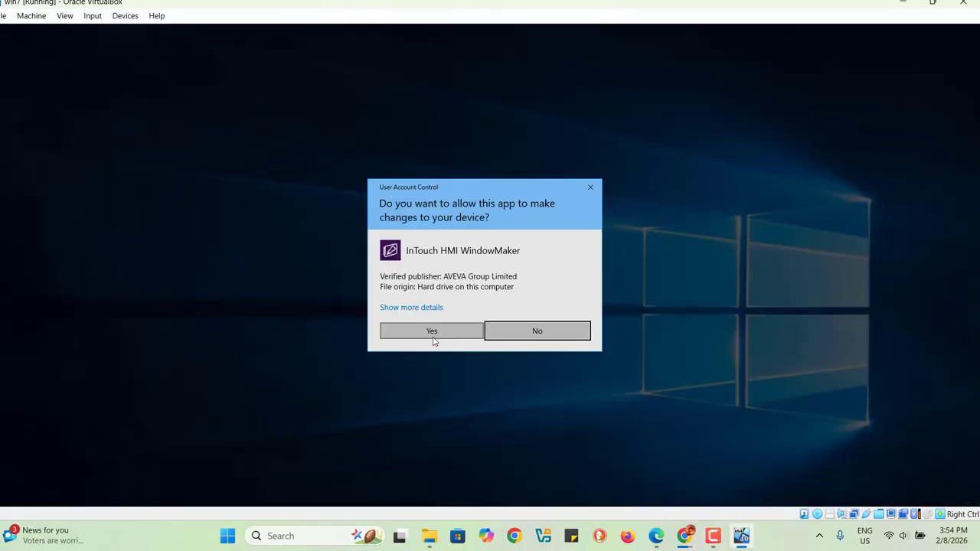
# Step: Review the historical logging settings in the application configuration, including the log file directory
pyautogui.click(432, 331)
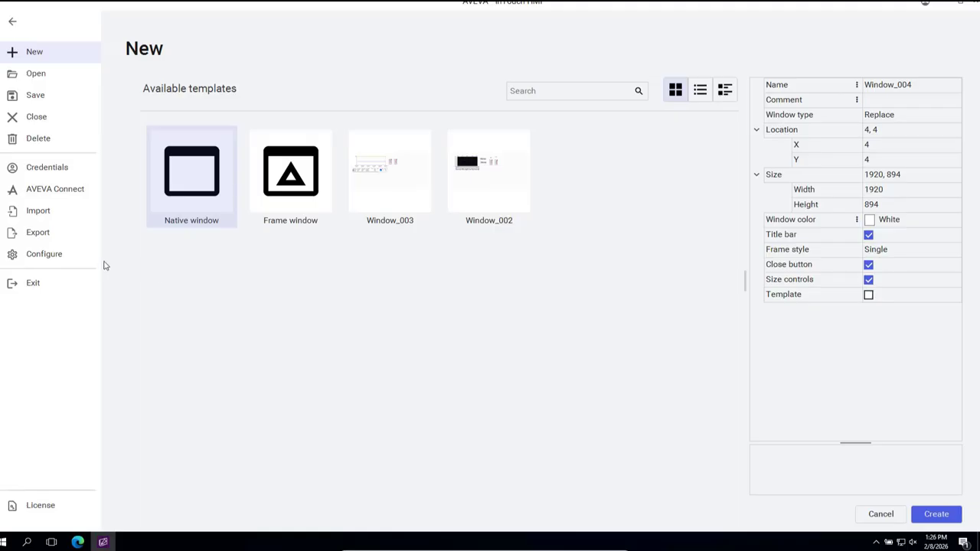
pyautogui.click(46, 255)
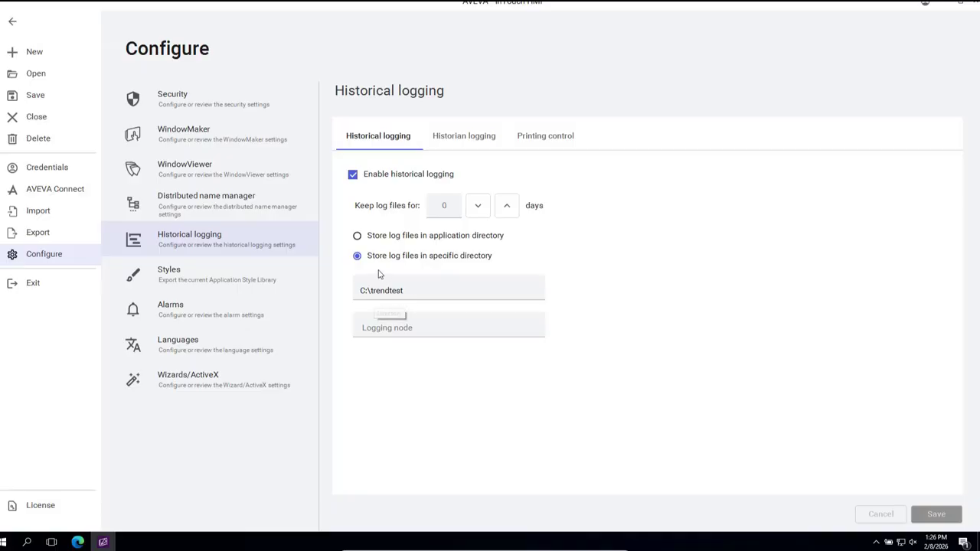
pyautogui.click(13, 21)
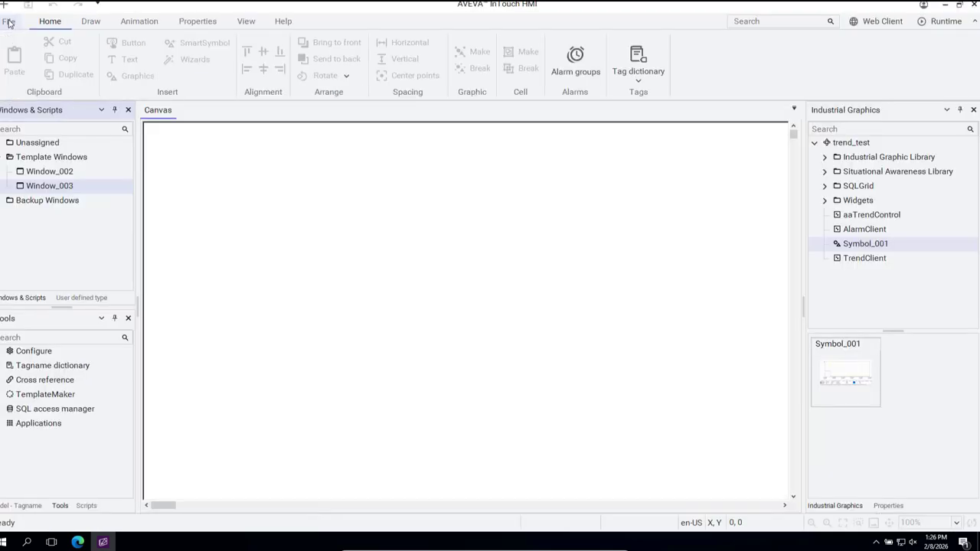
# Step: Create a native window named test in the Template Windows folder
pyautogui.click(69, 158)
pyautogui.rightClick(69, 158)
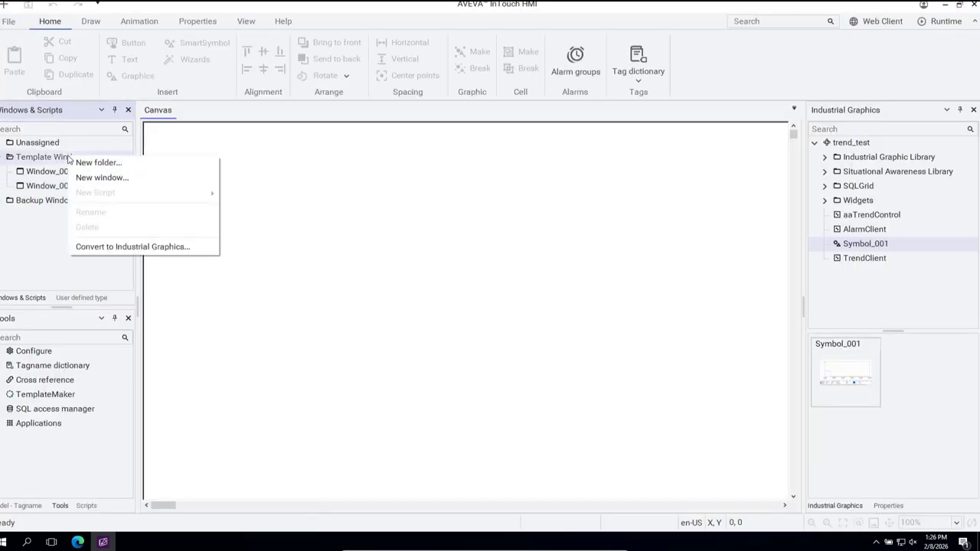
pyautogui.click(99, 182)
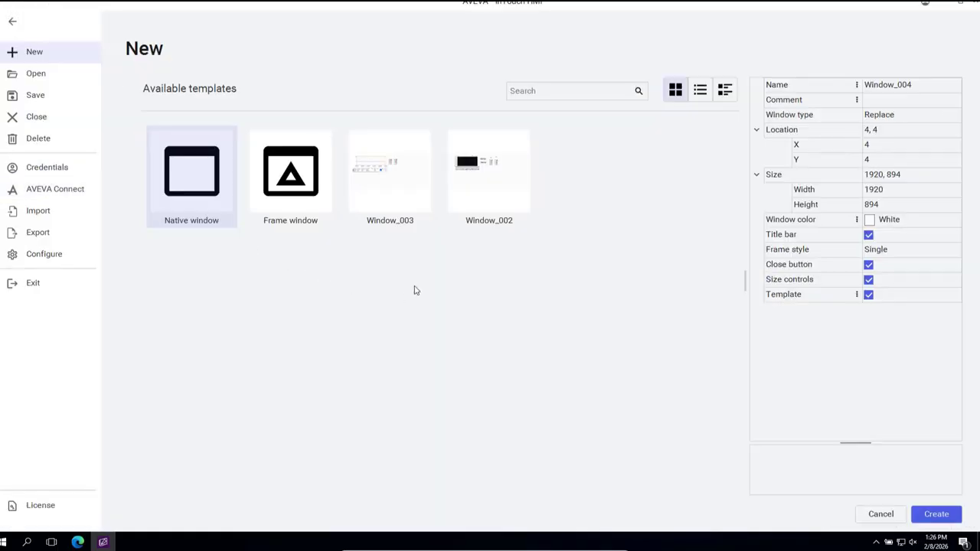
pyautogui.click(922, 87)
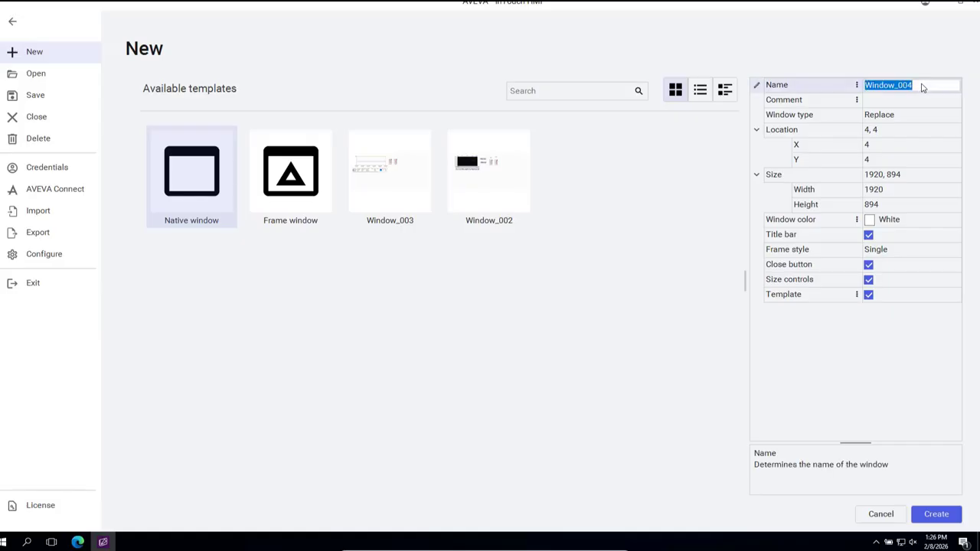
pyautogui.write('test')
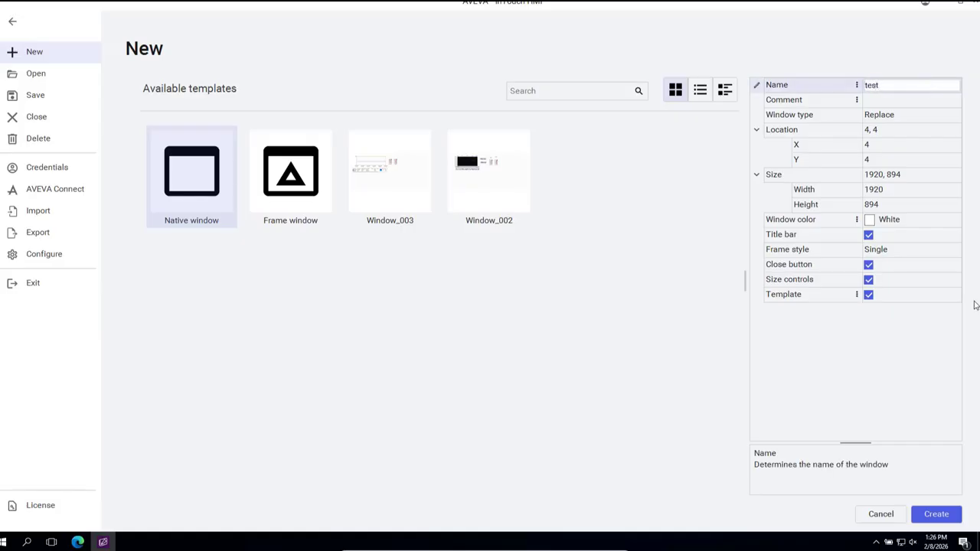
pyautogui.click(939, 521)
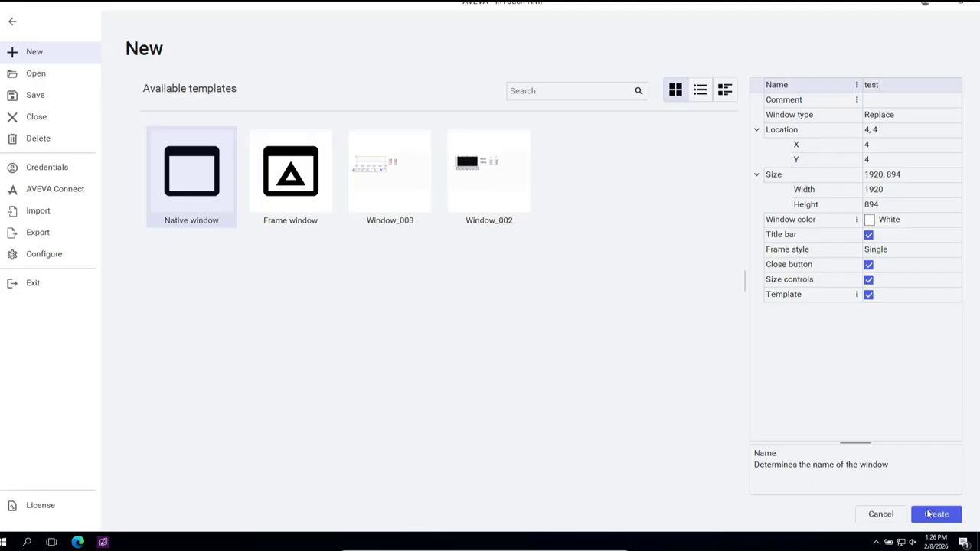
pyautogui.click(933, 514)
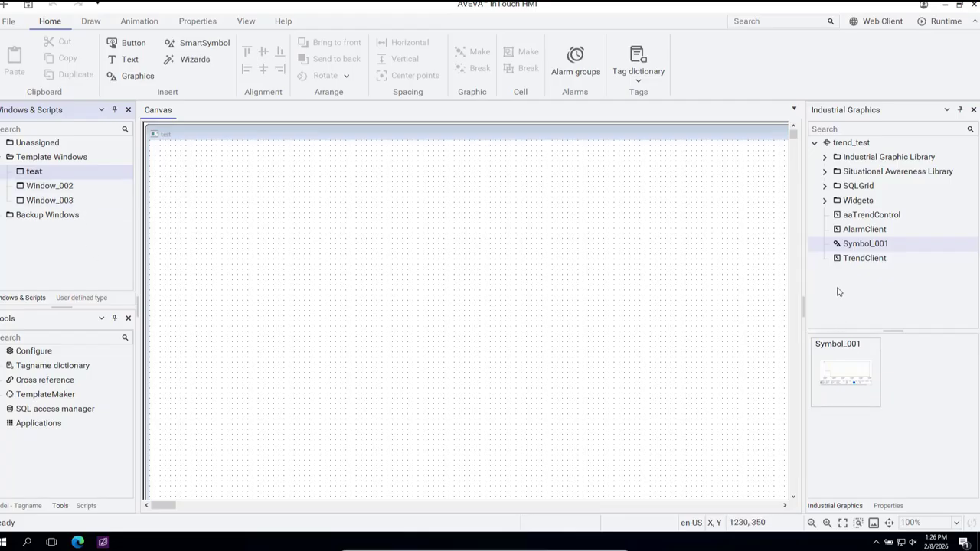
# Step: Create a new industrial graphic named trend under trend_test and open it for editing
pyautogui.rightClick(838, 291)
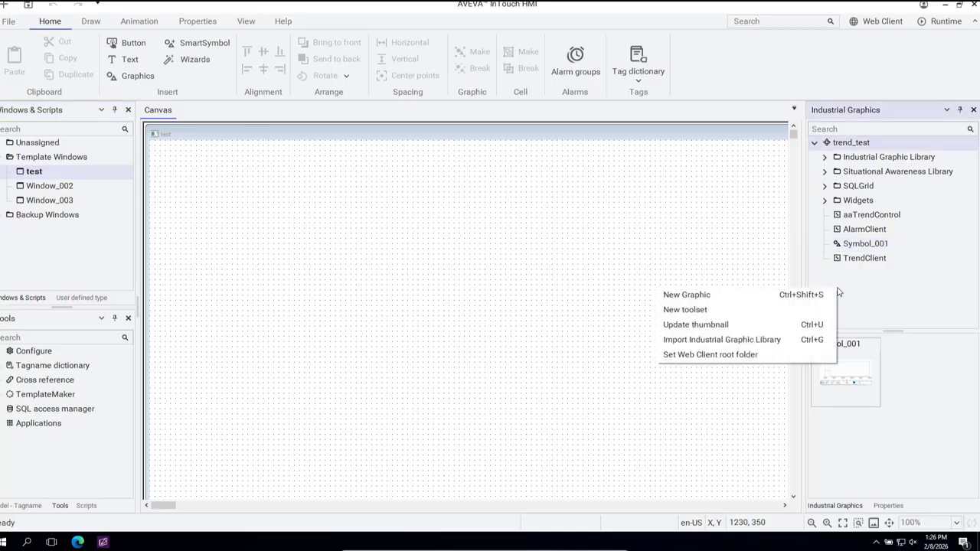
pyautogui.click(696, 298)
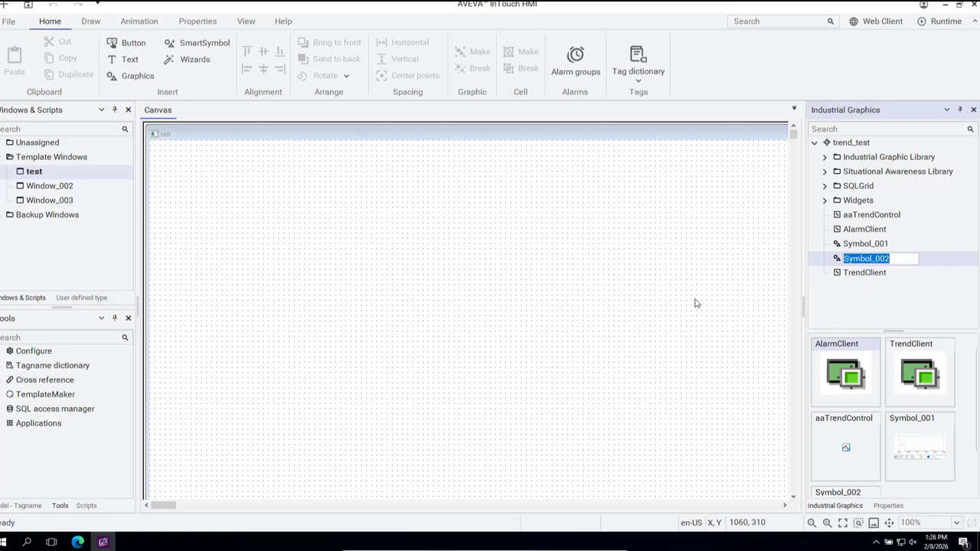
pyautogui.write('t')
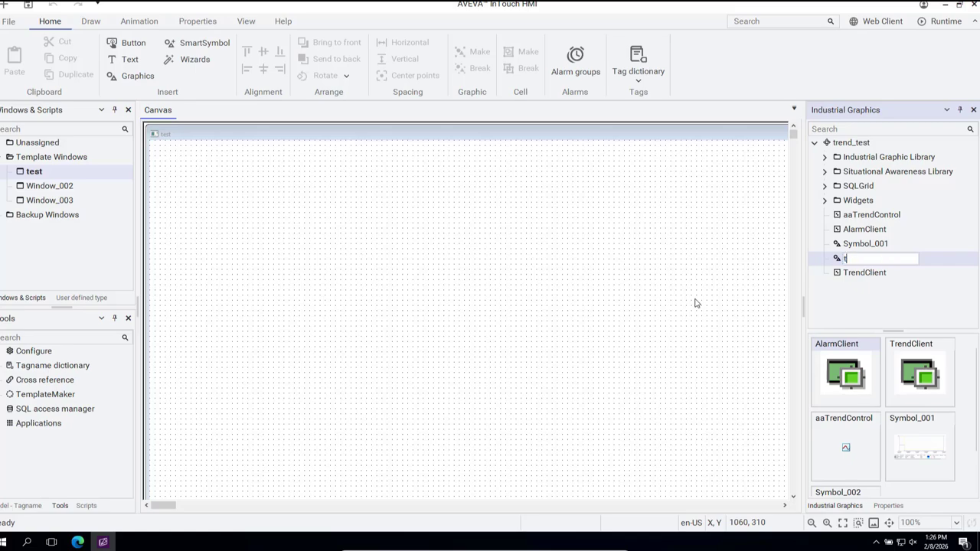
pyautogui.write('rend')
pyautogui.press('Return')
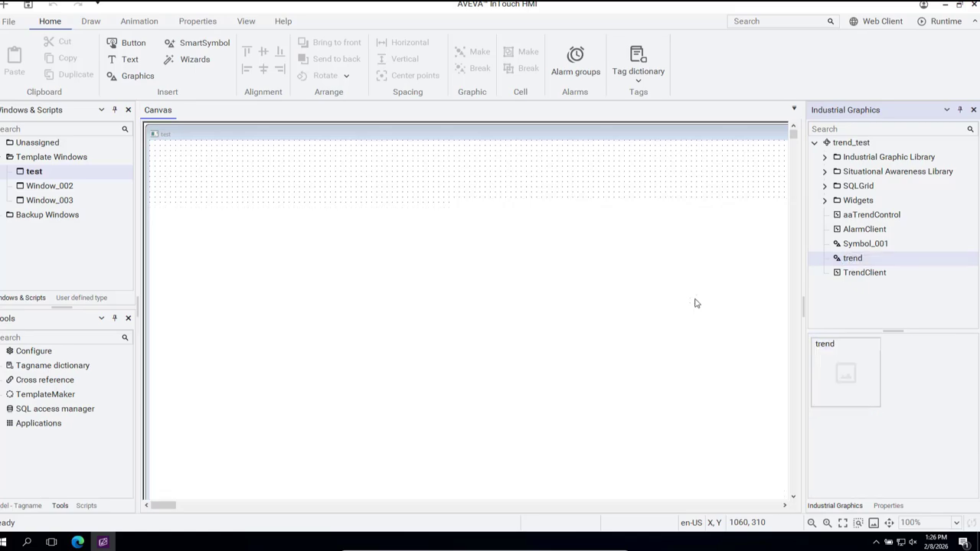
pyautogui.doubleClick(836, 261)
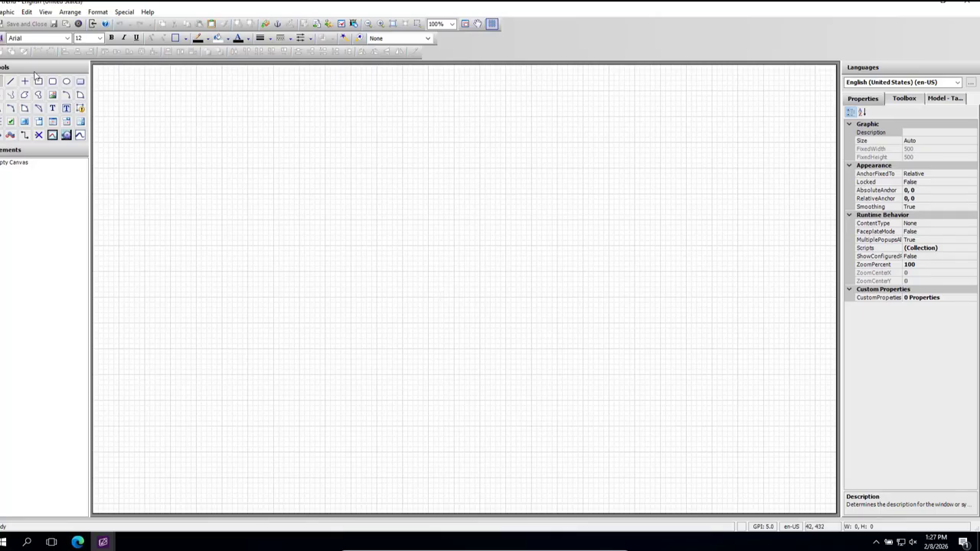
# Step: Place a TrendClient on the canvas at about X 170, Y 130 and enlarge it to about 760 by 500
pyautogui.click(80, 136)
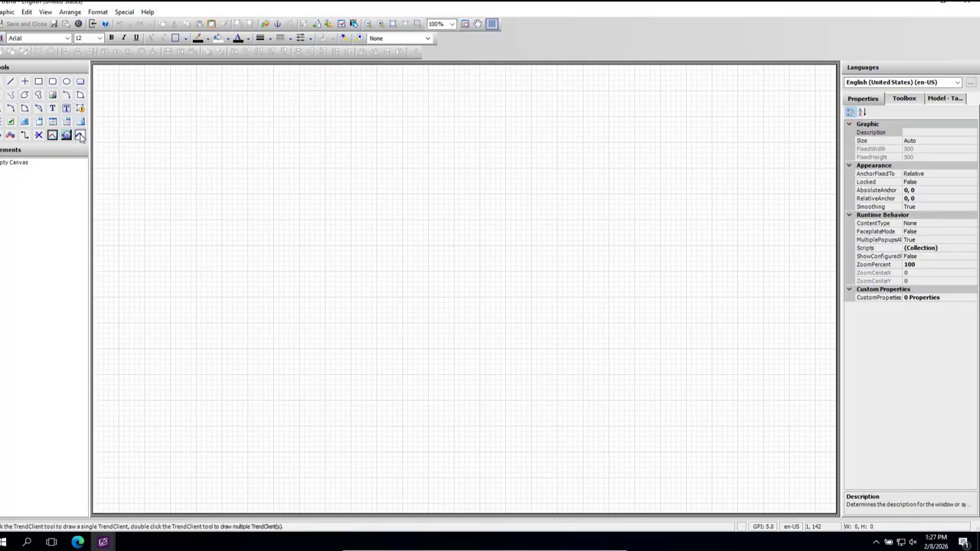
pyautogui.click(181, 134)
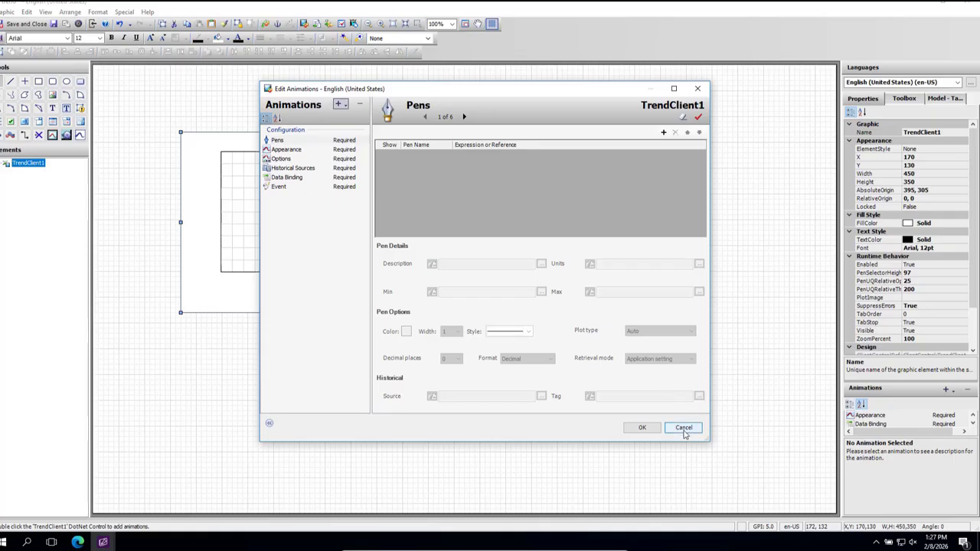
pyautogui.click(684, 429)
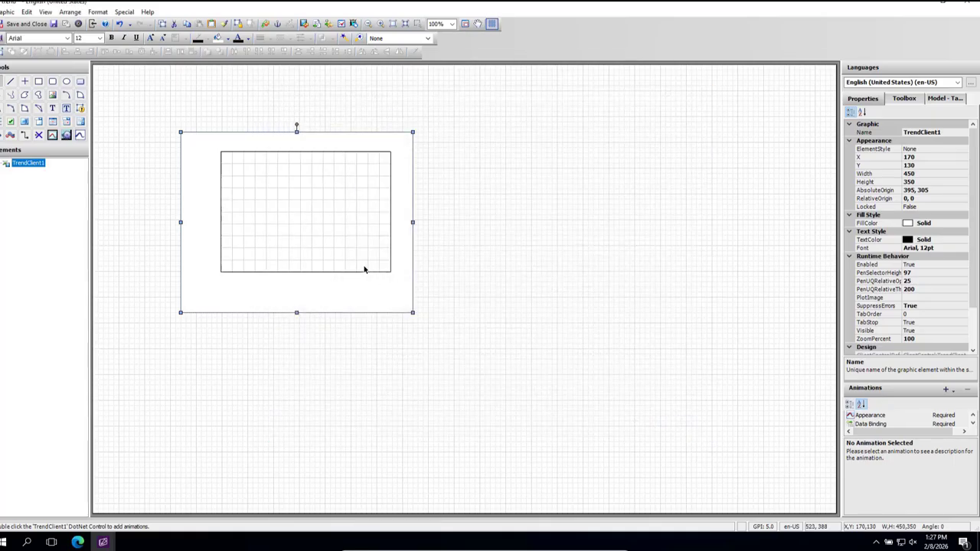
pyautogui.moveTo(412, 312); pyautogui.dragTo(573, 389)
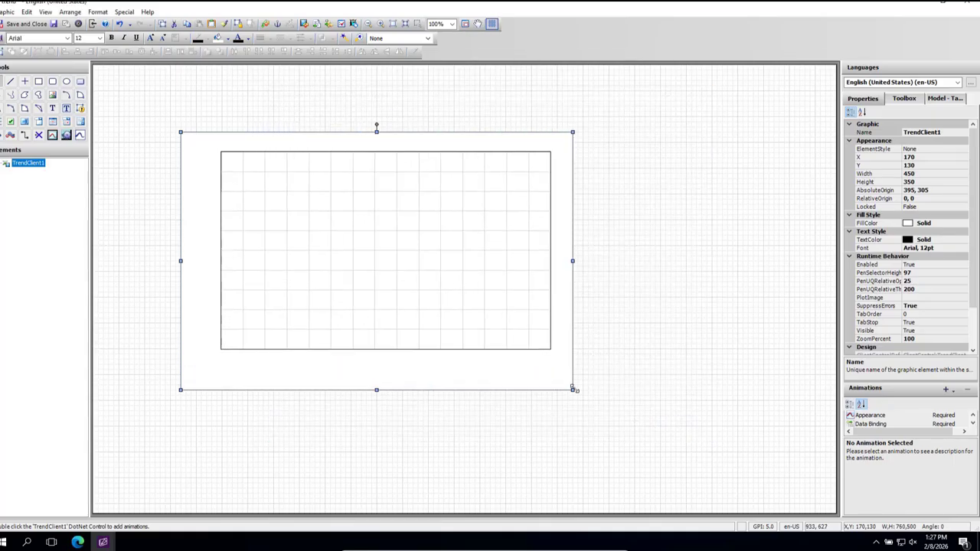
# Step: Add a historical source of type InTouch Log History/LGH named test to the trend client
pyautogui.doubleClick(368, 249)
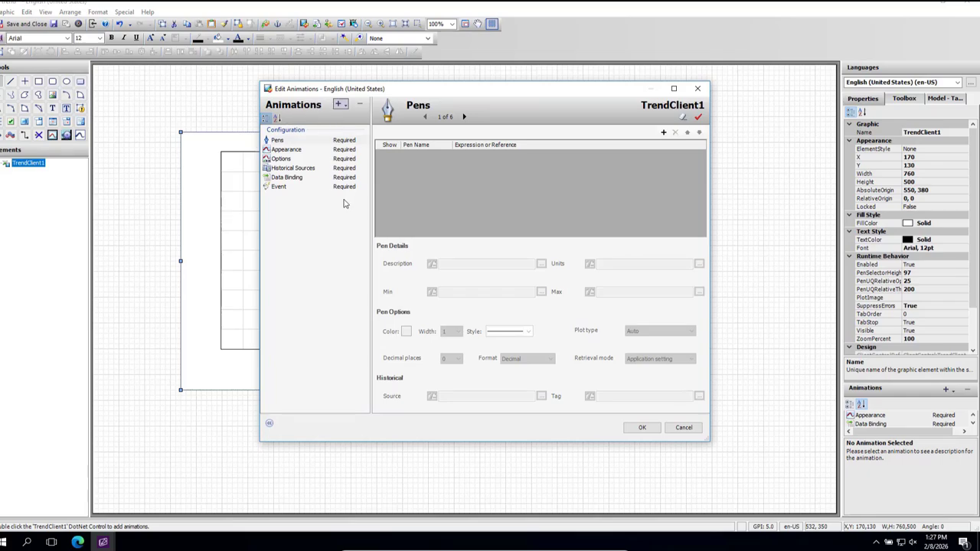
pyautogui.click(295, 168)
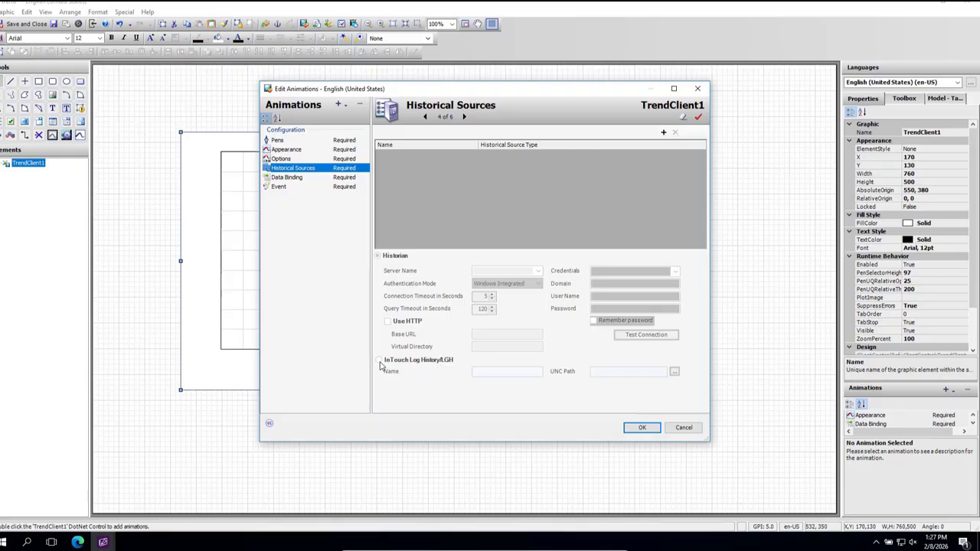
pyautogui.click(664, 134)
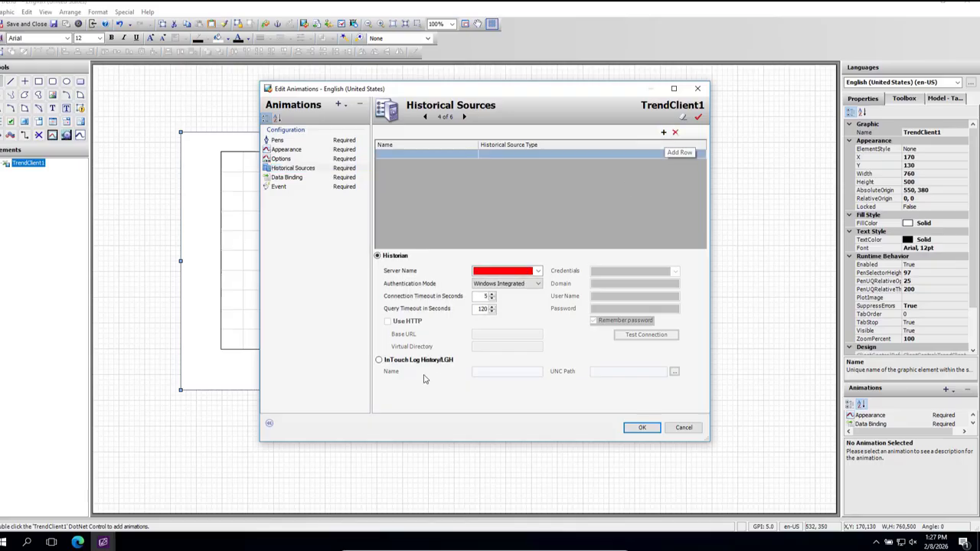
pyautogui.click(379, 360)
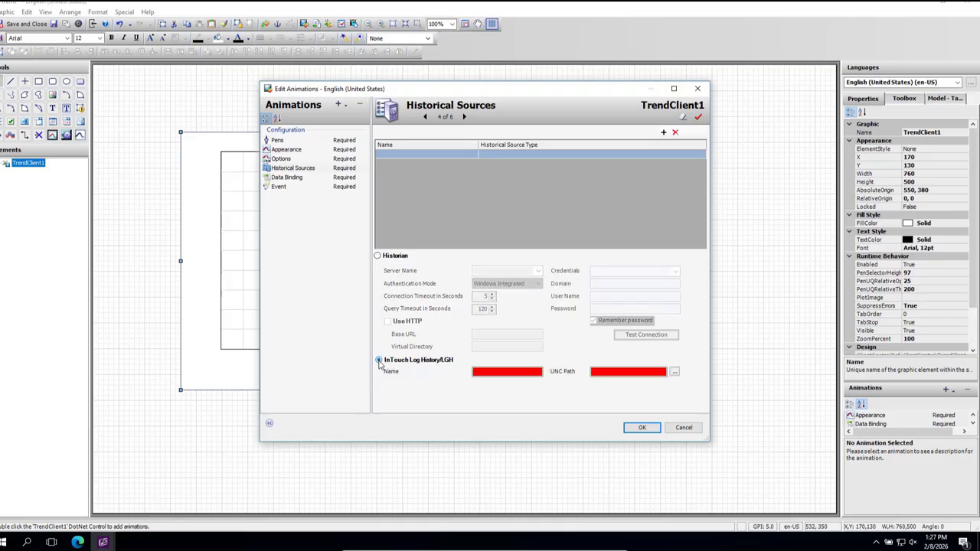
pyautogui.click(494, 371)
pyautogui.write('test')
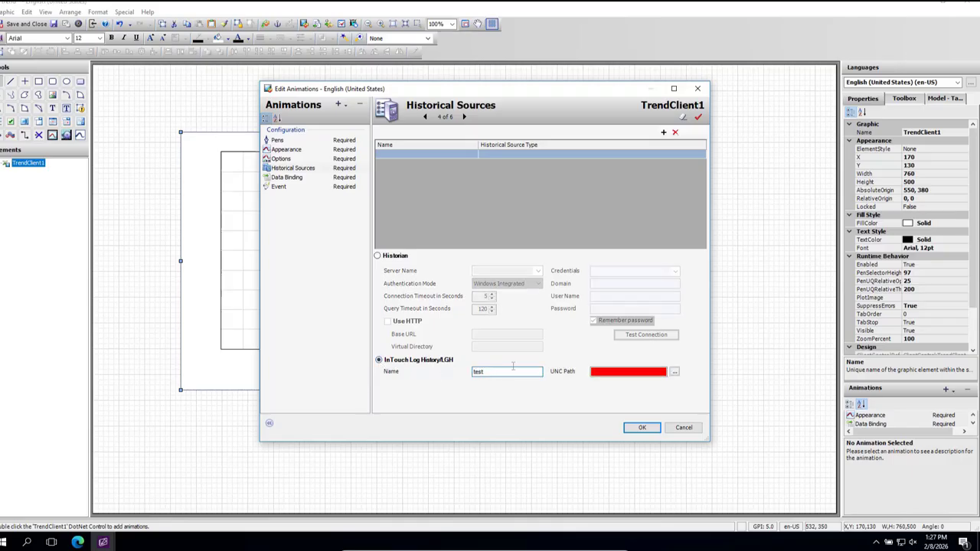
# Step: Set the historical source's UNC path to the folder C:\trendtest and accept the trend client's settings
pyautogui.click(674, 373)
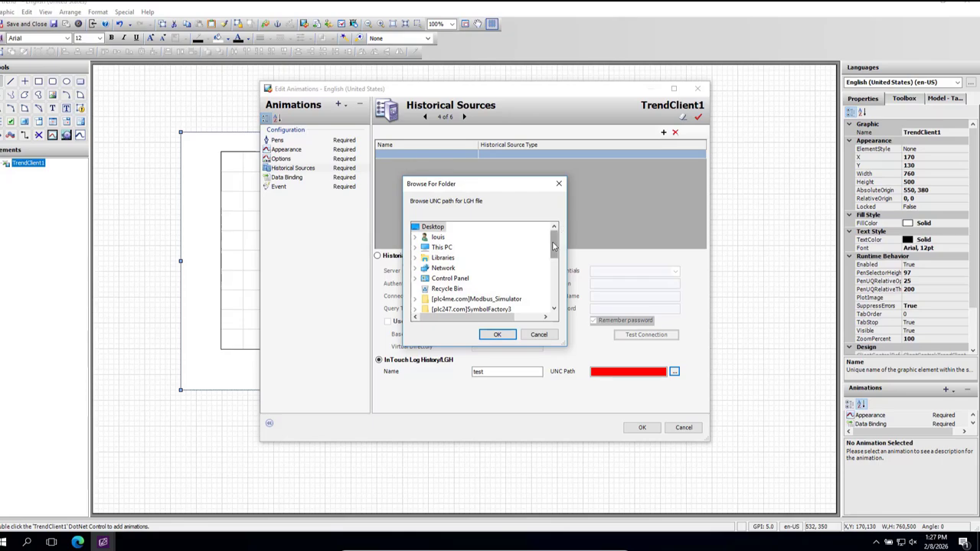
pyautogui.moveTo(553, 245)
pyautogui.mouseDown()
pyautogui.moveTo(553, 260)
pyautogui.moveTo(552, 244)
pyautogui.mouseUp()
pyautogui.click(415, 248)
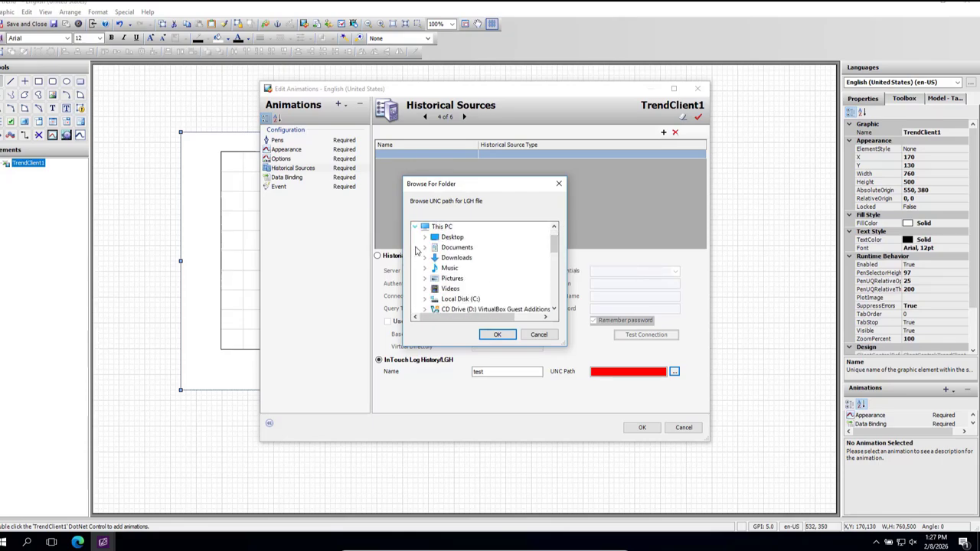
pyautogui.doubleClick(462, 300)
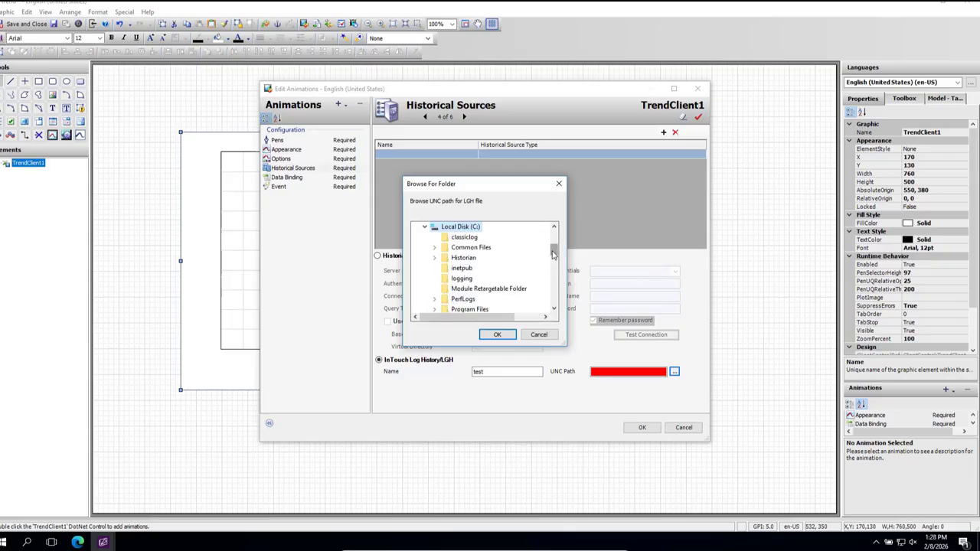
pyautogui.moveTo(555, 255); pyautogui.dragTo(553, 266)
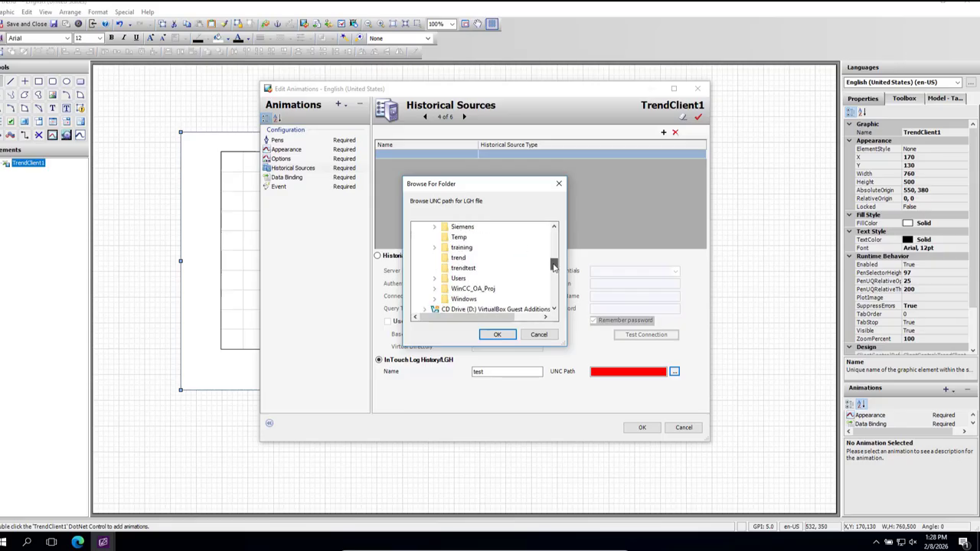
pyautogui.click(462, 268)
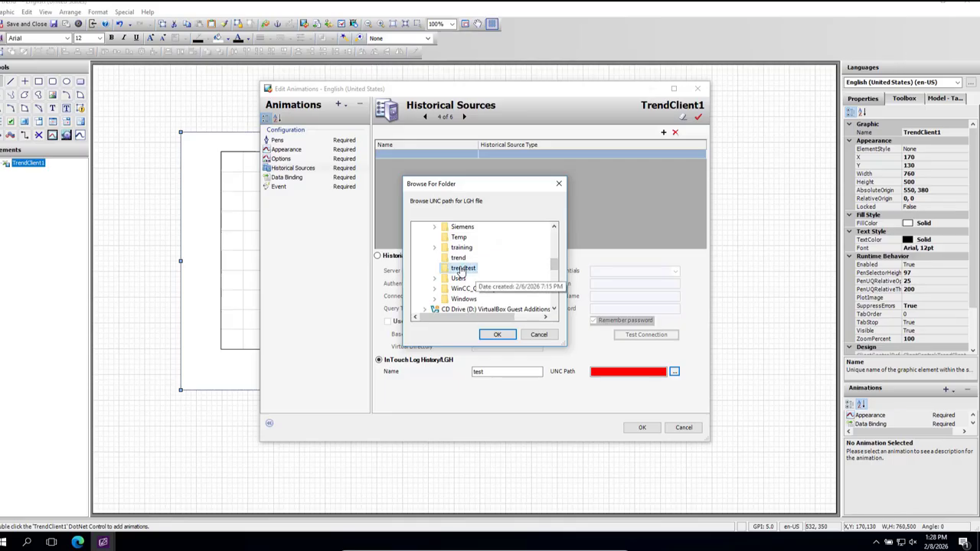
pyautogui.click(494, 336)
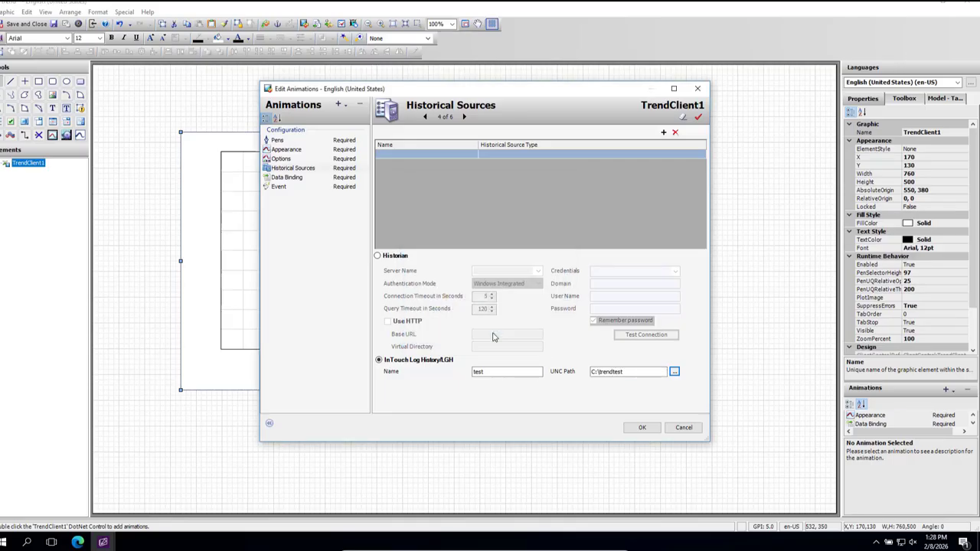
pyautogui.click(643, 428)
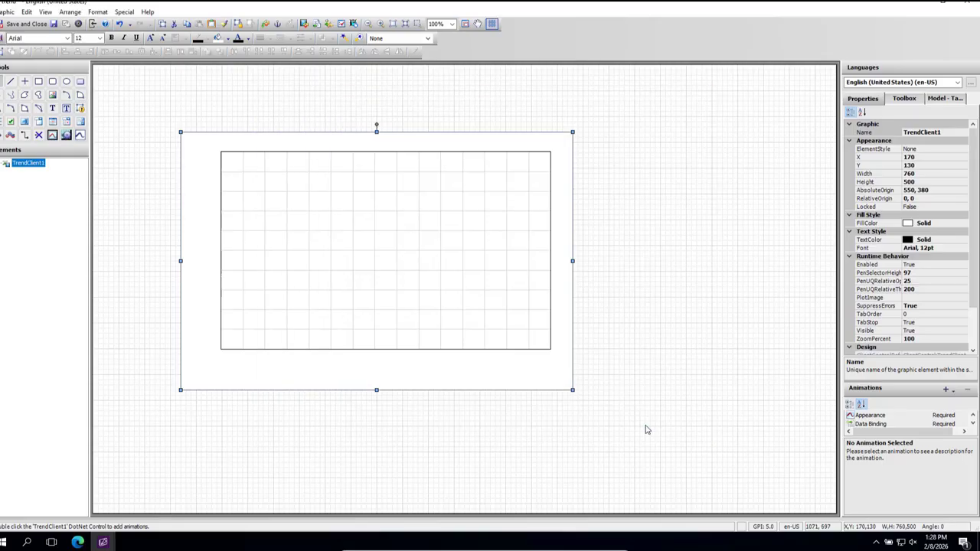
# Step: Reopen the trend client's animation settings and add a pen named pressure
pyautogui.click(398, 438)
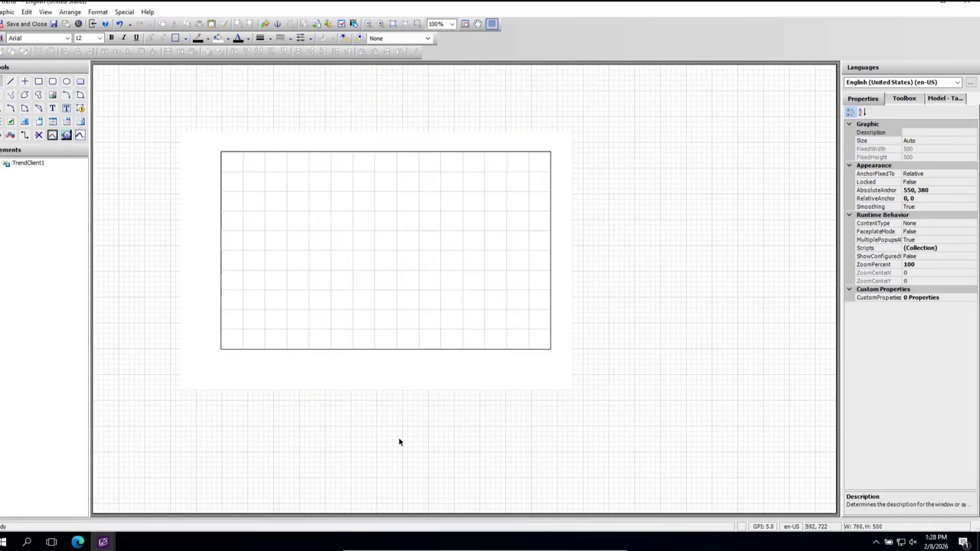
pyautogui.click(387, 264)
pyautogui.doubleClick(386, 266)
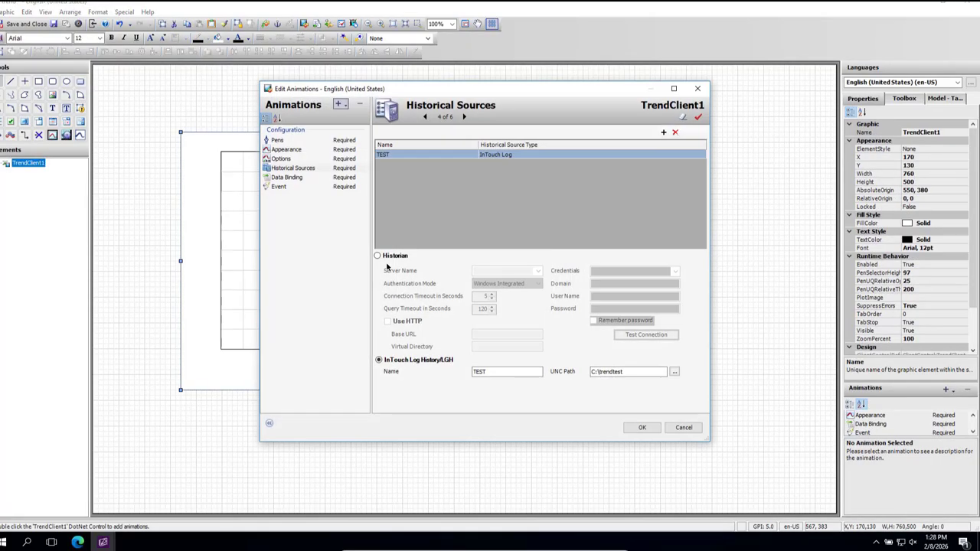
pyautogui.click(277, 141)
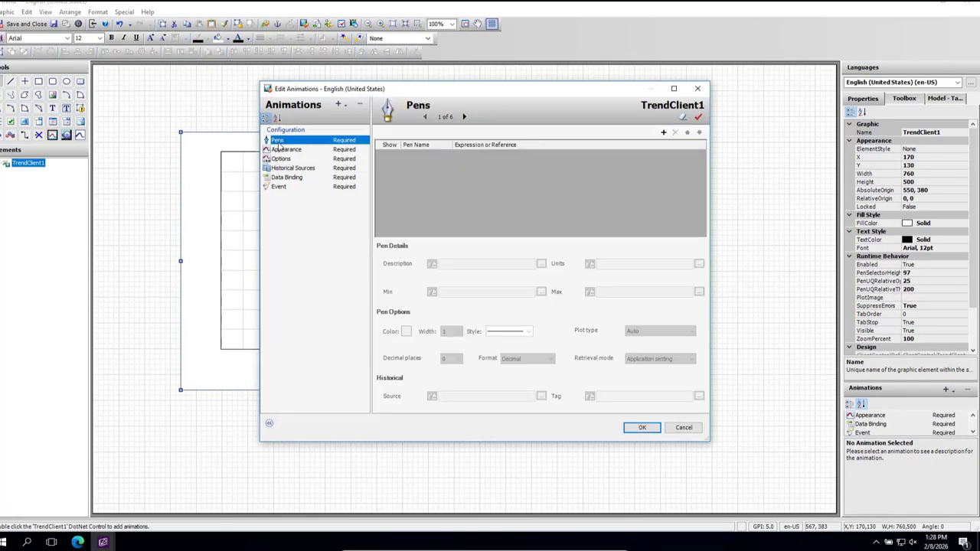
pyautogui.click(664, 133)
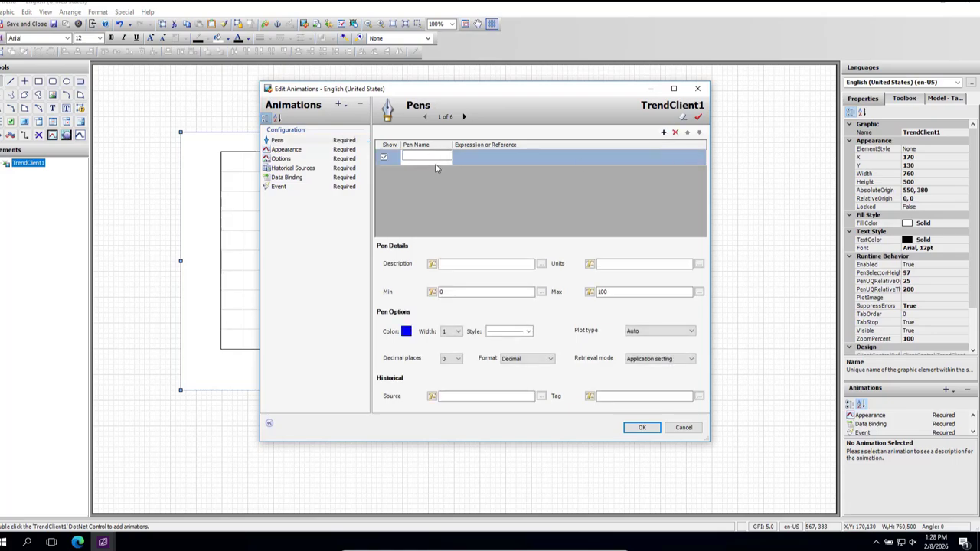
pyautogui.click(430, 157)
pyautogui.write('pressure')
# Step: Bind the pressure pen's expression to the InTouch tag pressure from trend_test
pyautogui.click(482, 157)
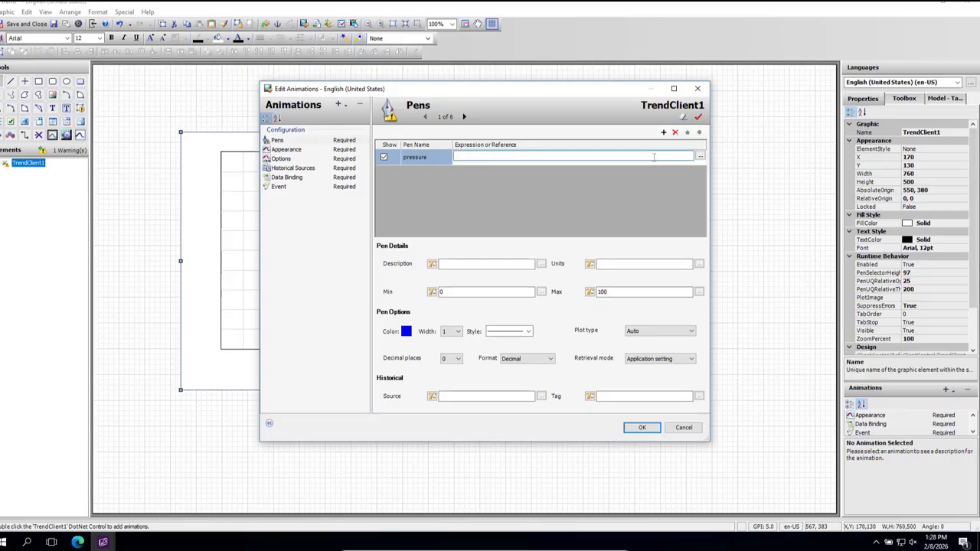
pyautogui.click(700, 156)
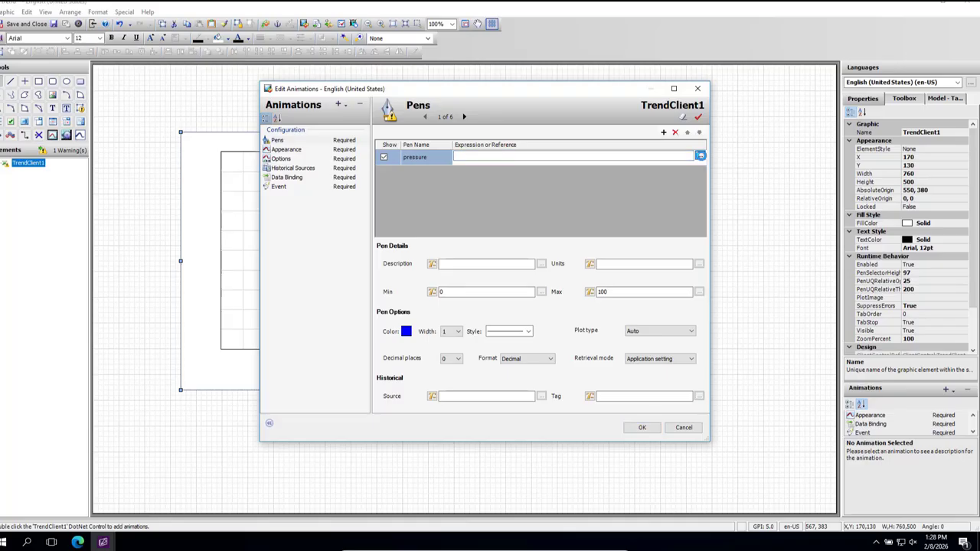
pyautogui.click(700, 156)
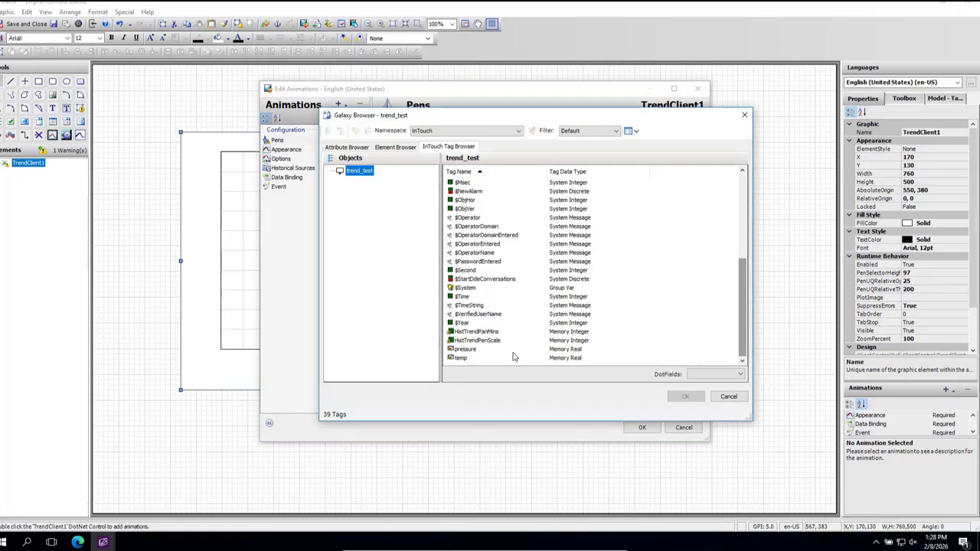
pyautogui.click(475, 351)
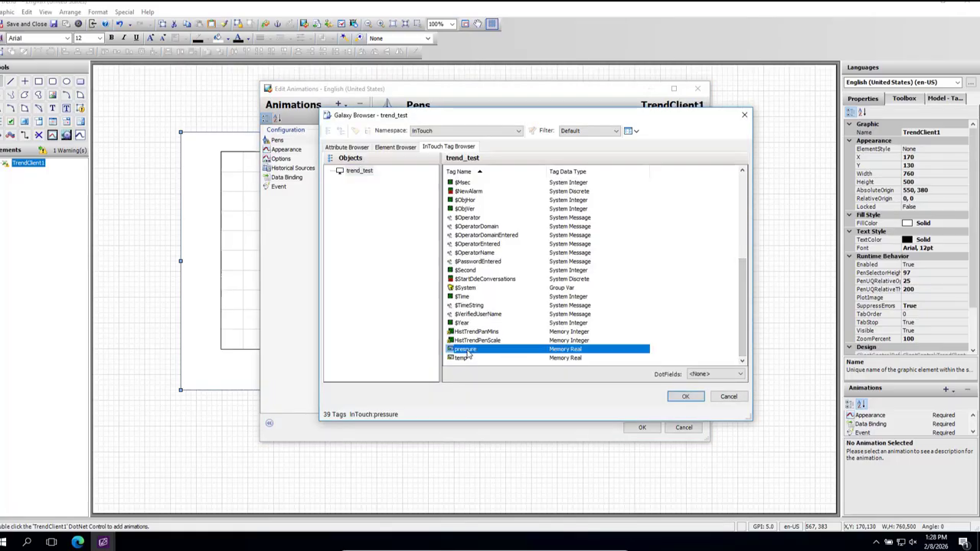
pyautogui.click(684, 400)
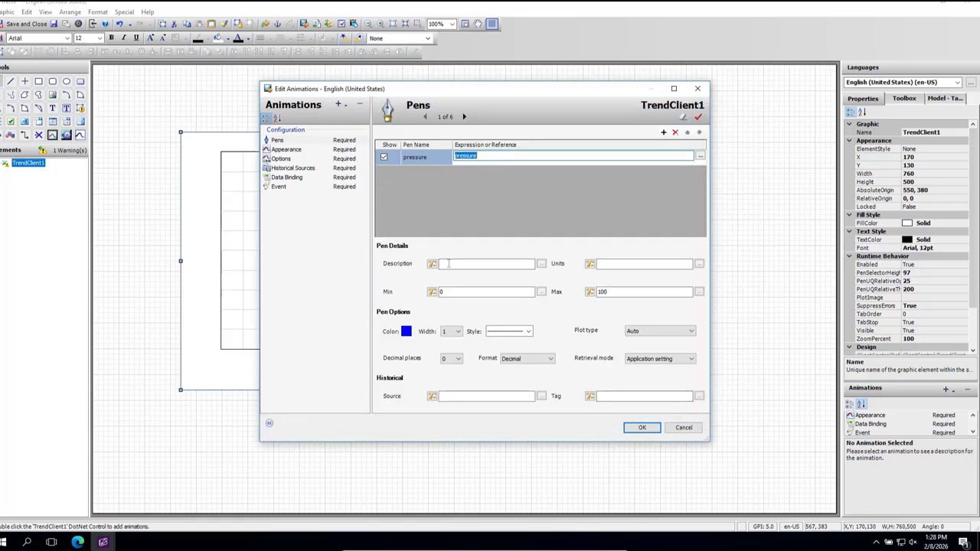
# Step: Enter preesure as the pressure pen's description and set its maximum to 250
pyautogui.click(449, 263)
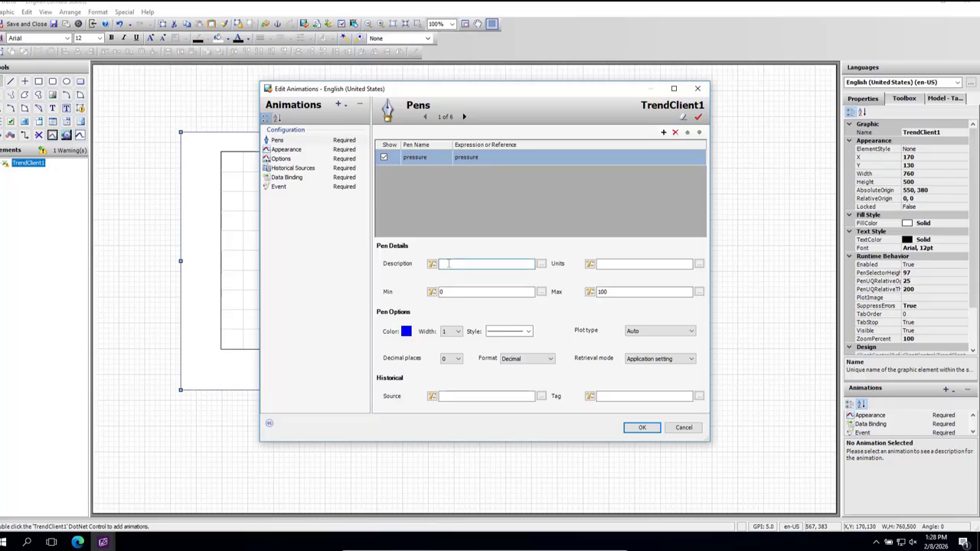
pyautogui.write('pressure')
pyautogui.click(676, 265)
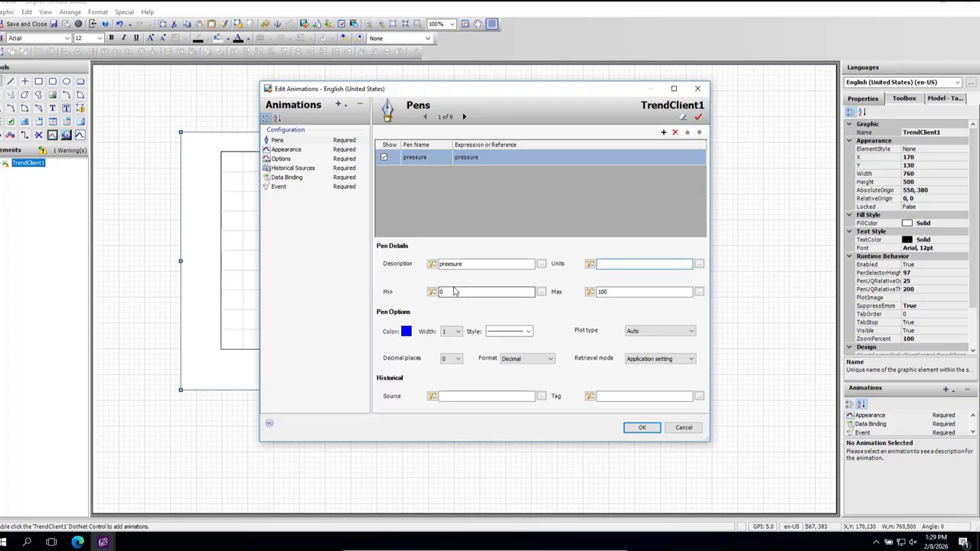
pyautogui.click(643, 291)
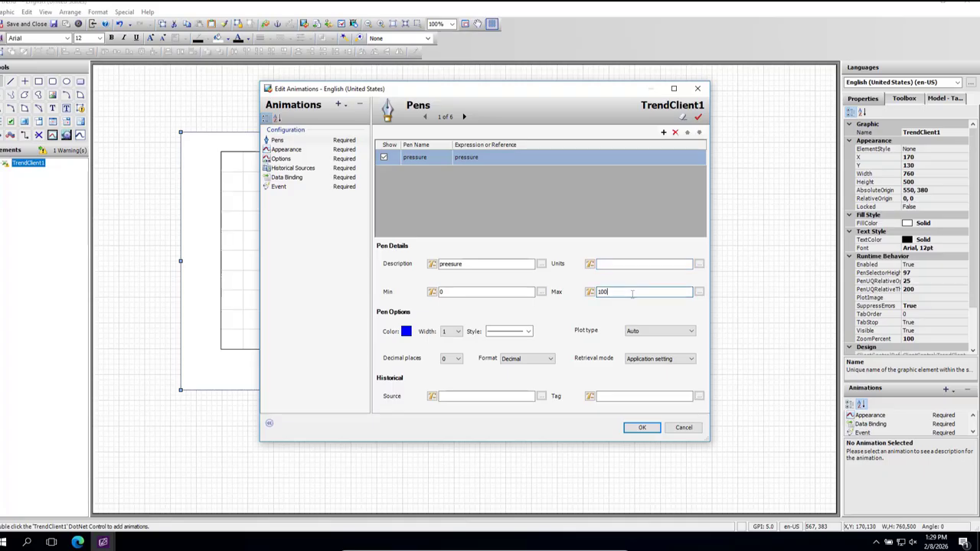
pyautogui.press('BackSpace')
pyautogui.press('BackSpace')
# Step: Keep the pressure pen's blue colour and set its line width to 2
pyautogui.click(407, 334)
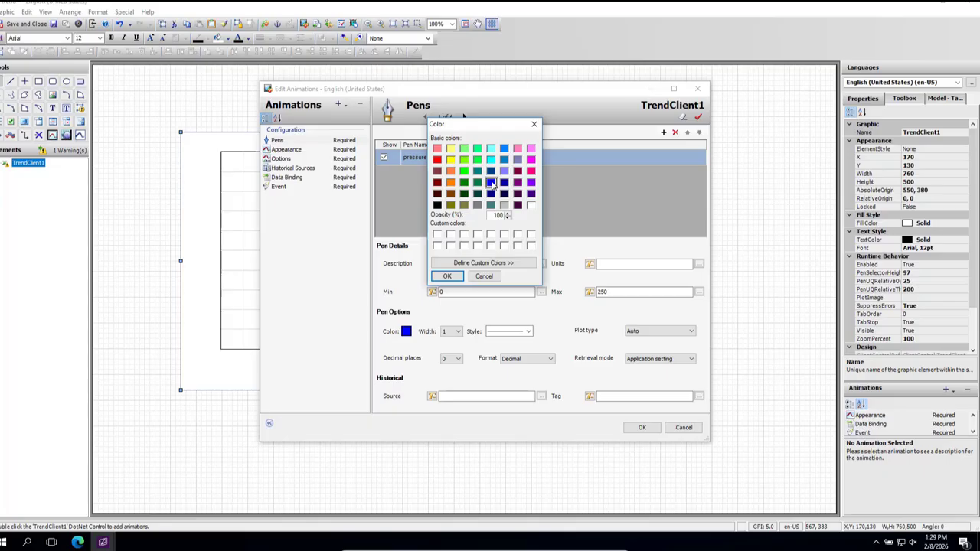
pyautogui.click(534, 124)
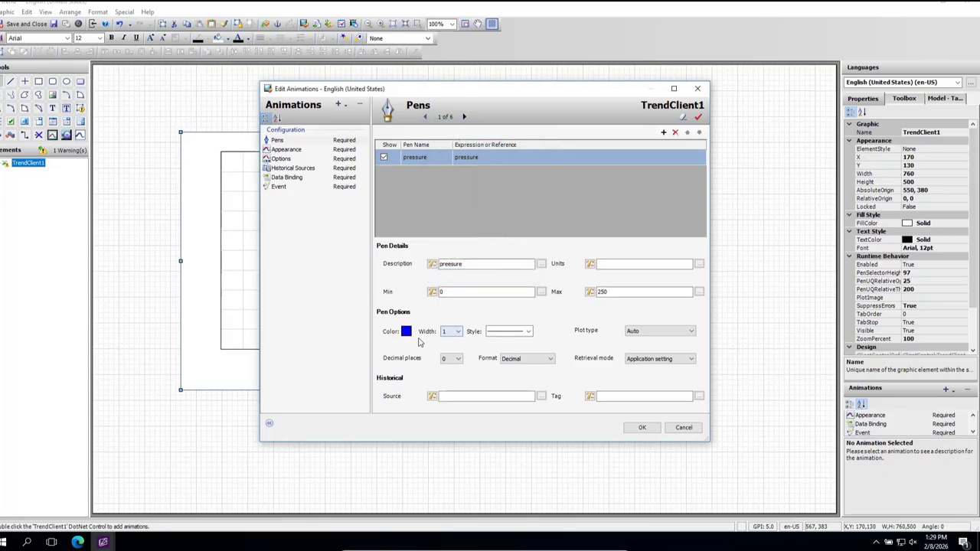
pyautogui.click(458, 335)
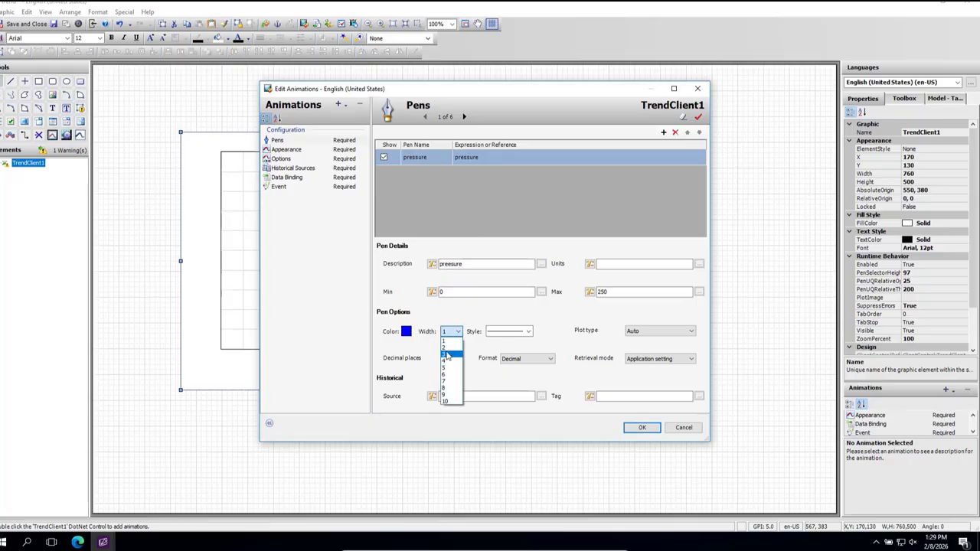
pyautogui.click(448, 351)
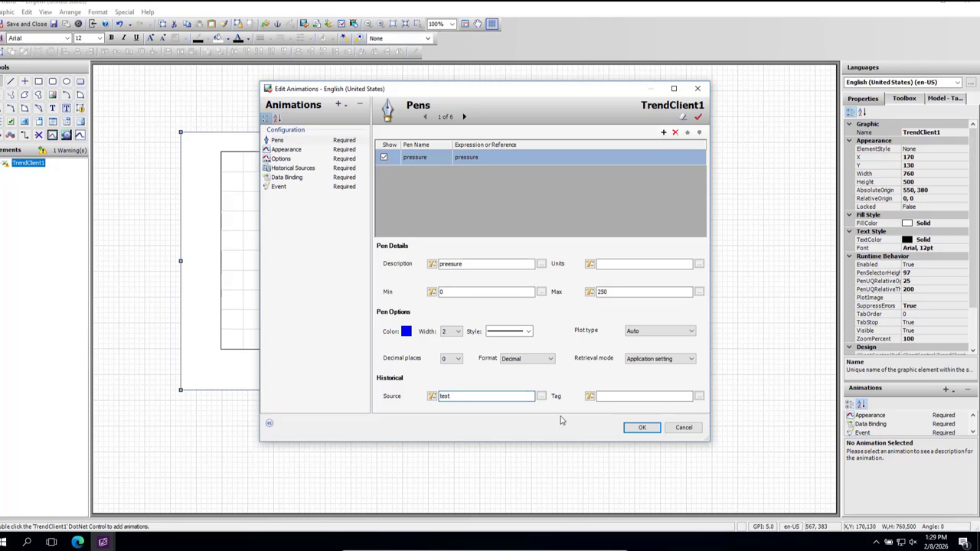
# Step: Set the pressure pen's historical source to test and its historical tag to presuure
pyautogui.click(615, 399)
pyautogui.click(615, 398)
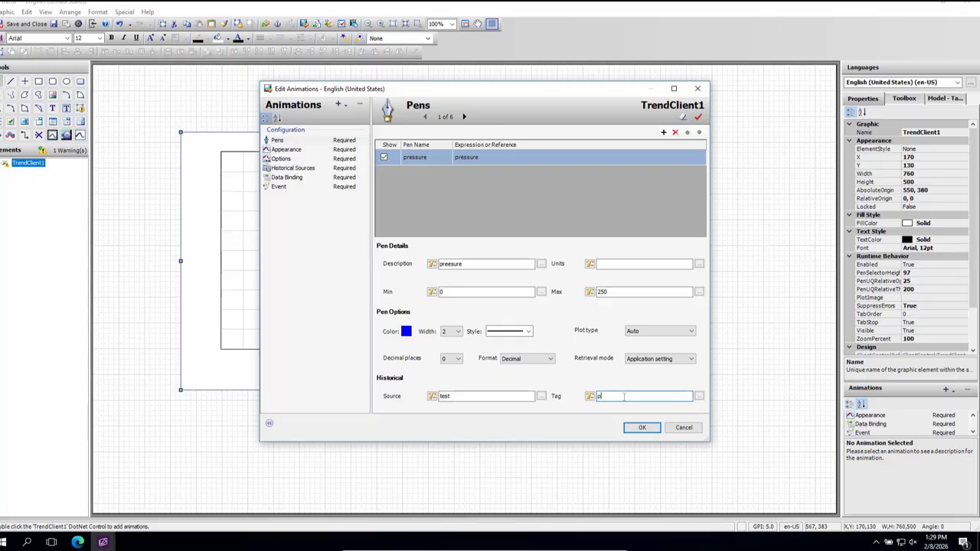
pyautogui.write('resuure')
pyautogui.click(699, 397)
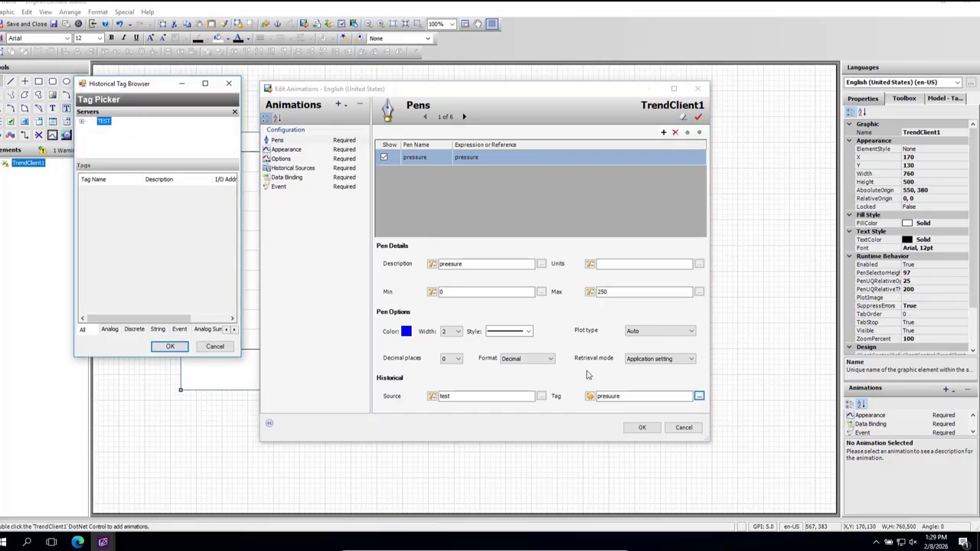
pyautogui.click(230, 89)
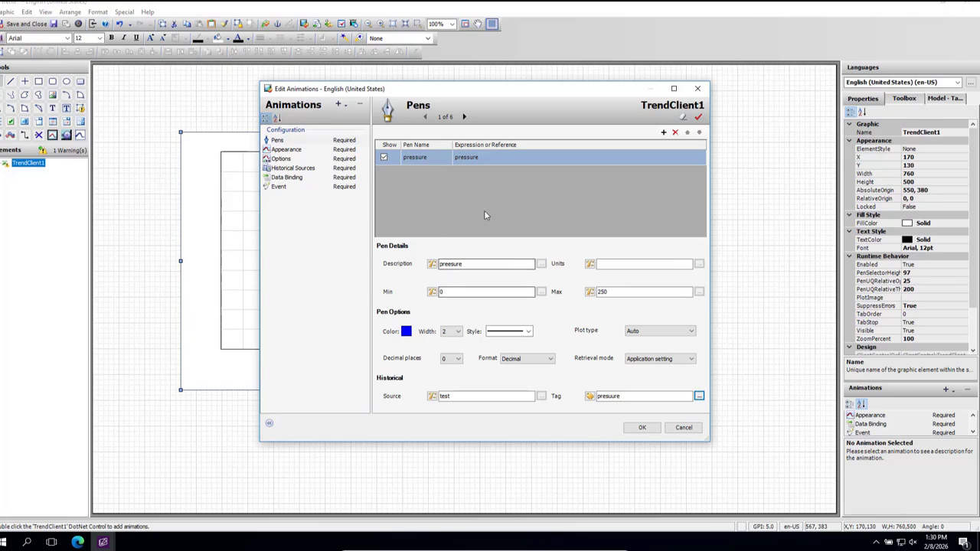
# Step: Add a second pen named temp to the trend client
pyautogui.click(663, 134)
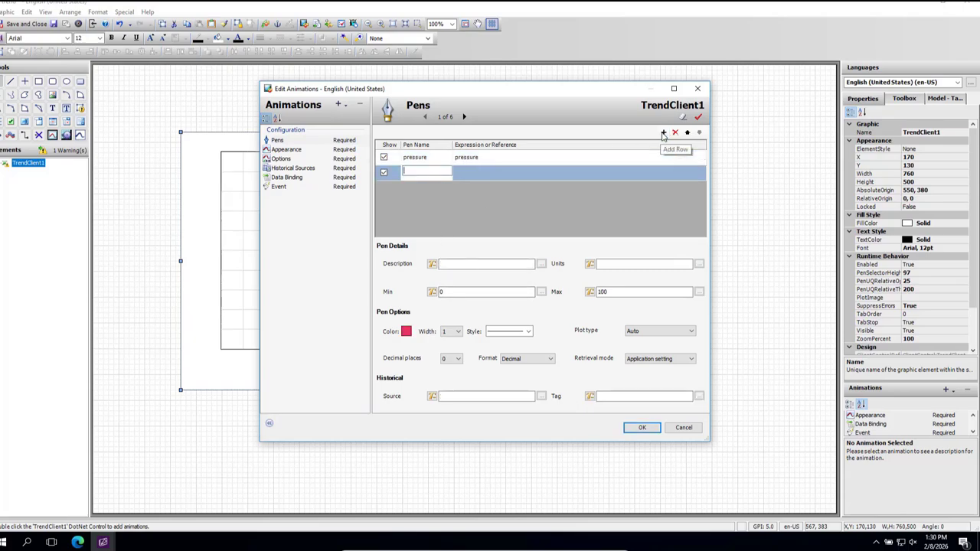
pyautogui.click(416, 172)
pyautogui.write('tem')
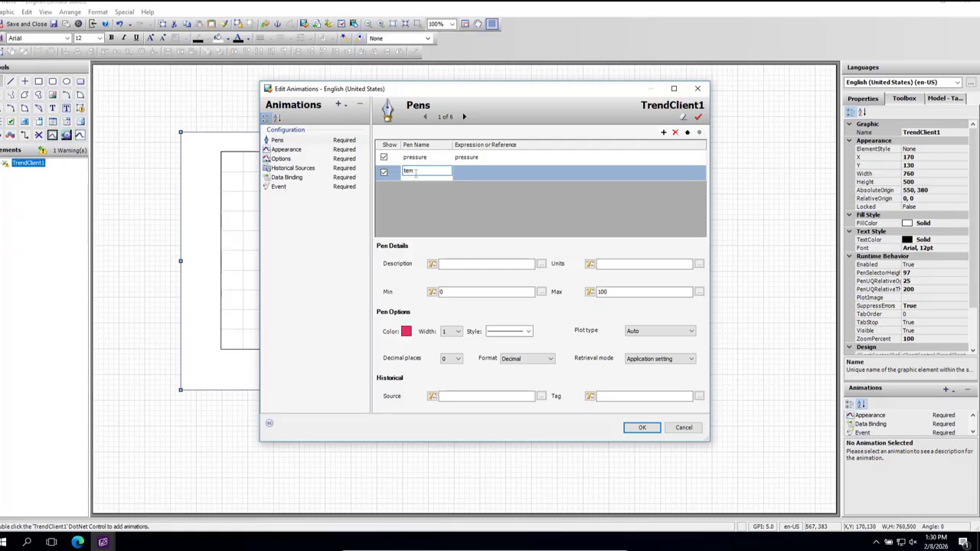
pyautogui.write('p')
# Step: Bind the temp pen's expression to the InTouch tag temp from trend_test
pyautogui.click(463, 174)
pyautogui.click(700, 172)
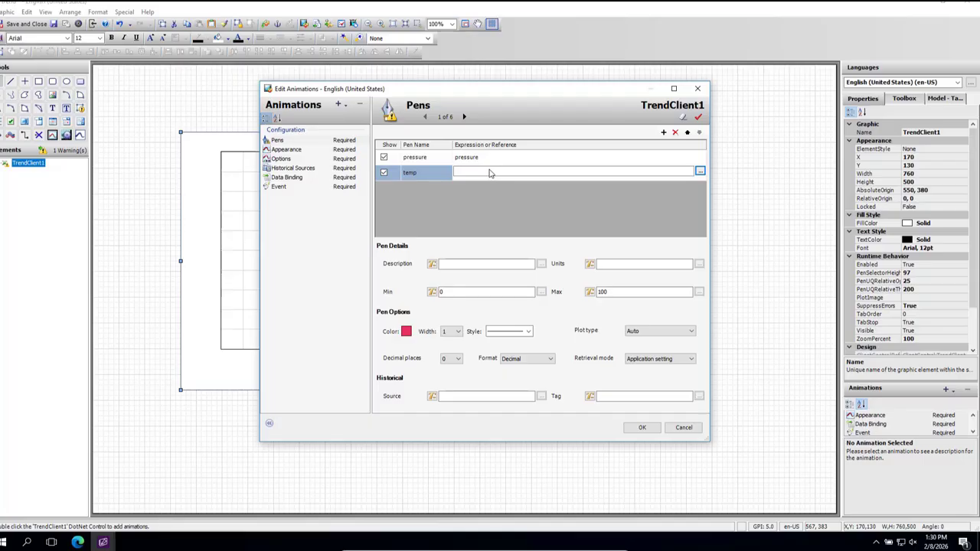
pyautogui.click(700, 172)
pyautogui.click(741, 350)
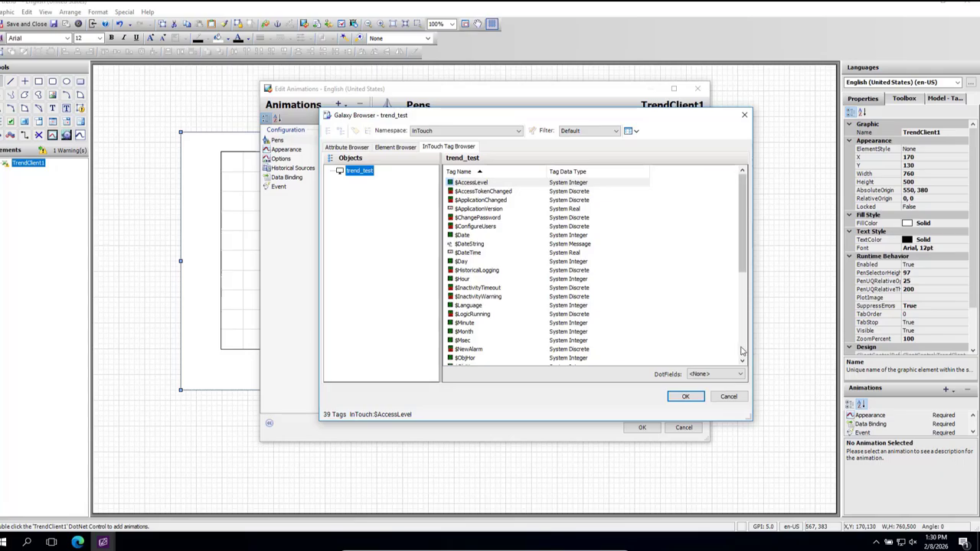
pyautogui.click(458, 359)
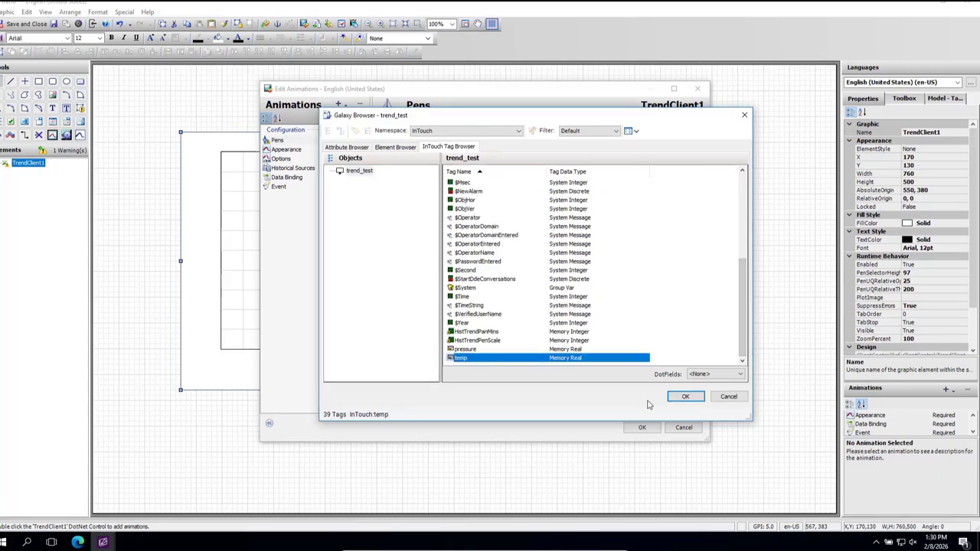
pyautogui.click(684, 397)
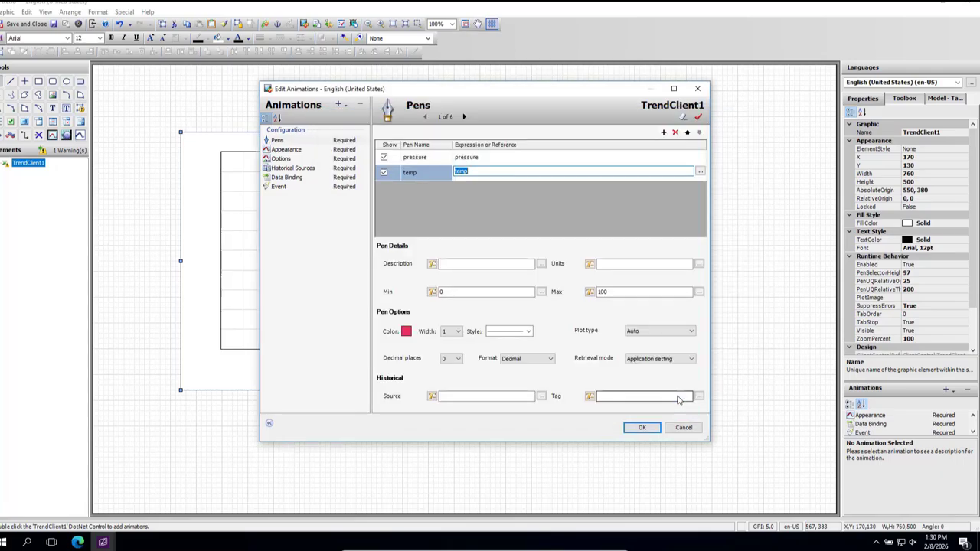
# Step: Enter temperature as the temp pen's description and change its colour to the darkest maroon basic color
pyautogui.click(453, 263)
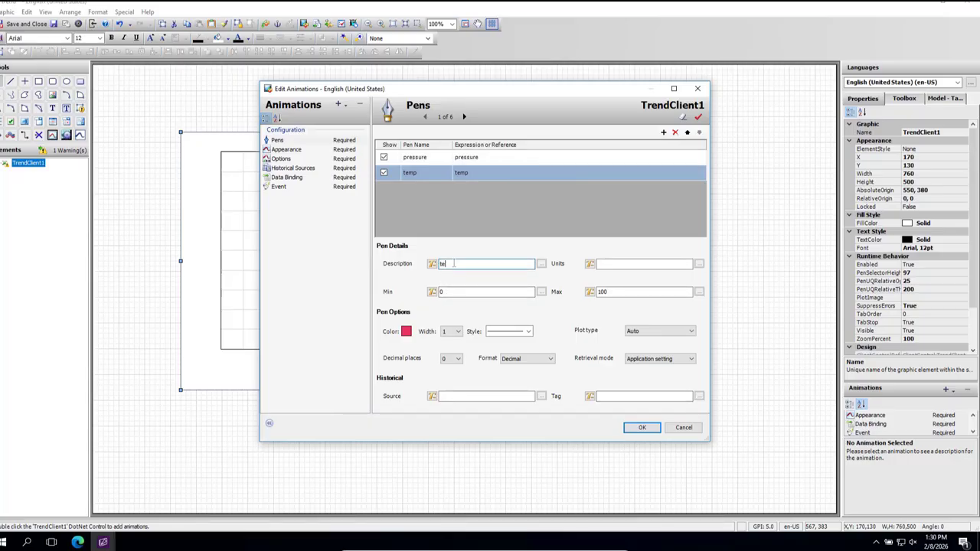
pyautogui.write('temperature')
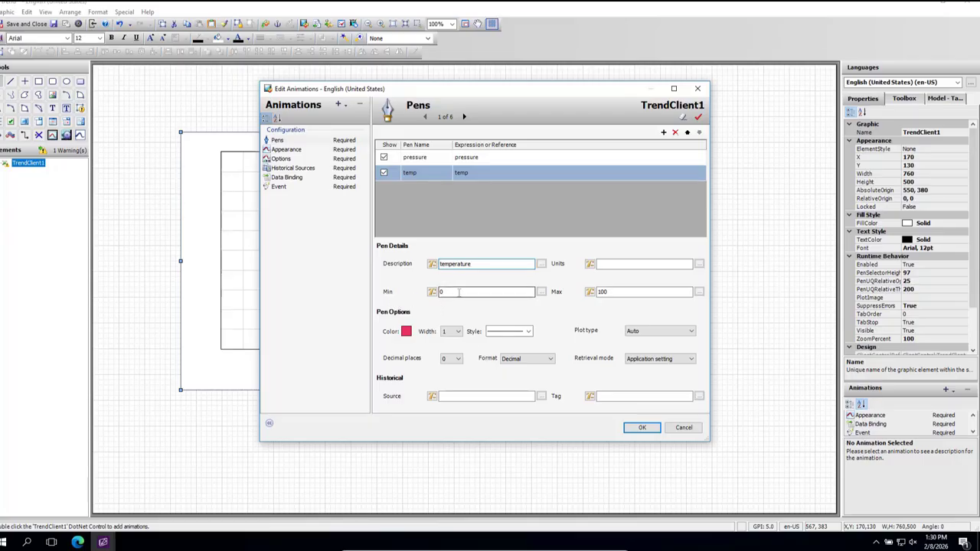
pyautogui.click(623, 291)
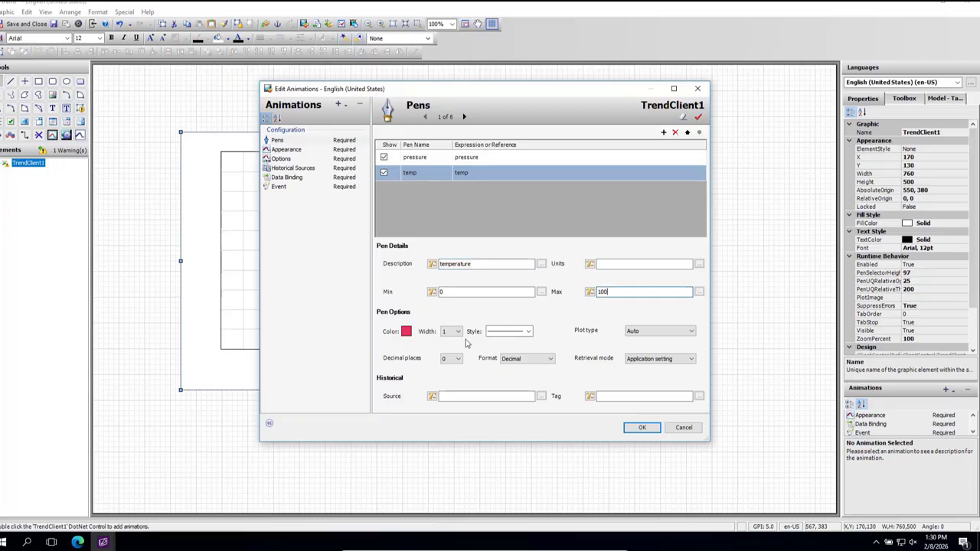
pyautogui.click(407, 332)
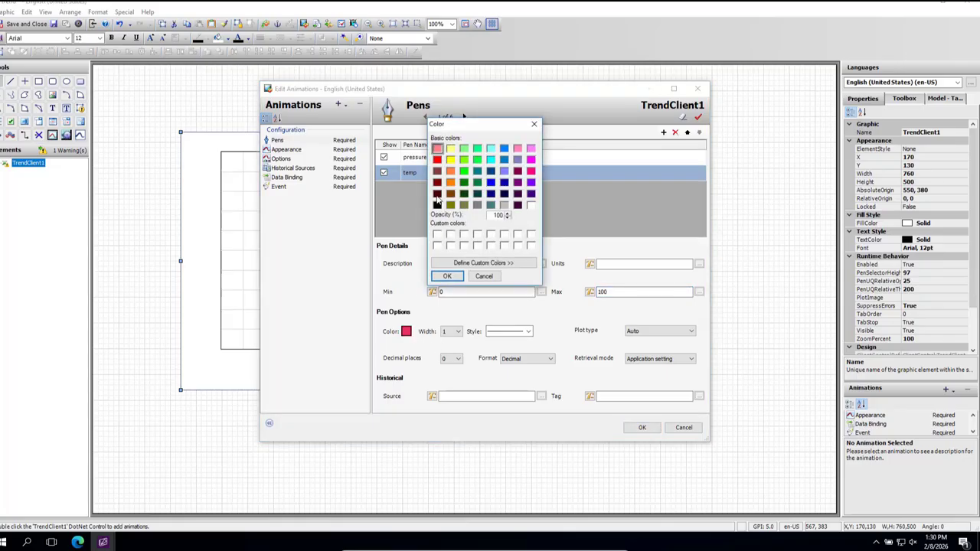
pyautogui.click(437, 195)
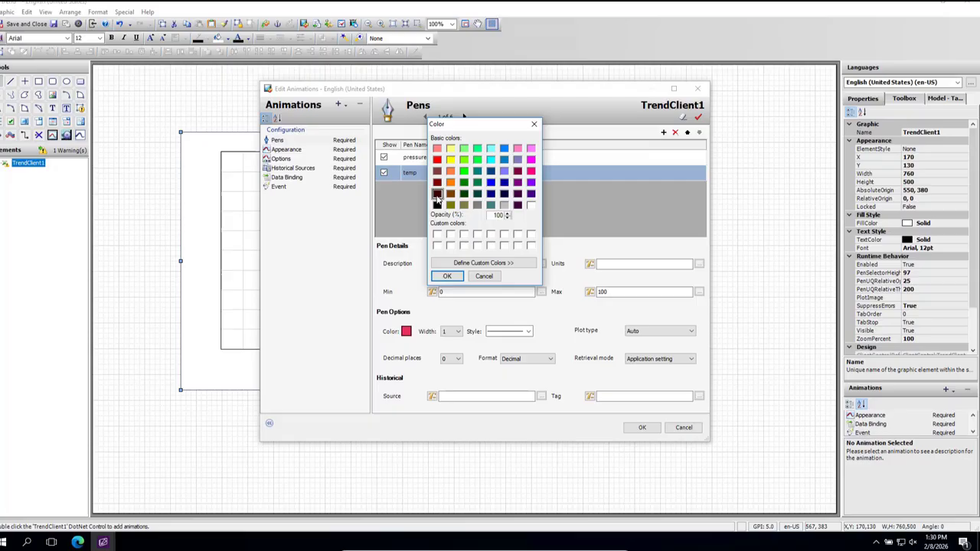
pyautogui.click(448, 277)
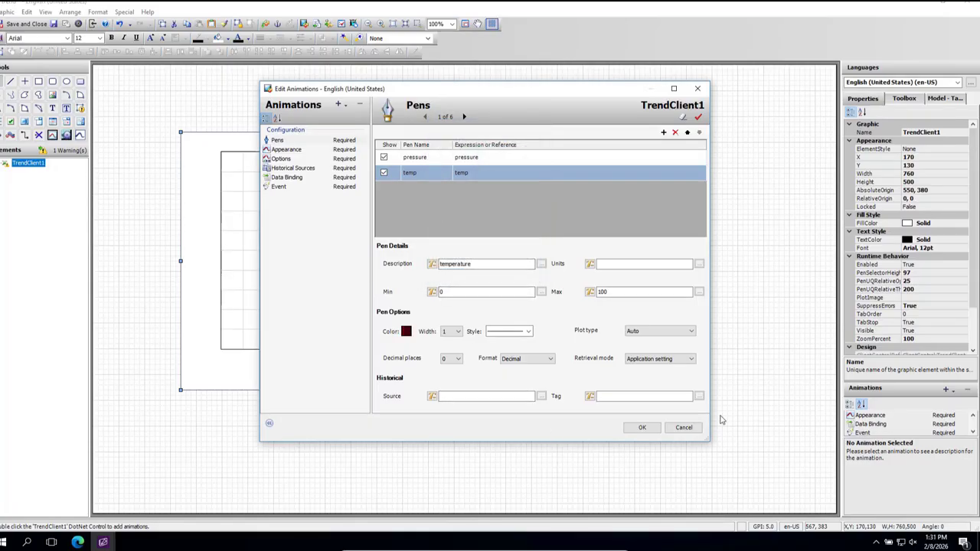
# Step: Set the temp pen's historical source to test and fill in its matching historical tag
pyautogui.click(494, 395)
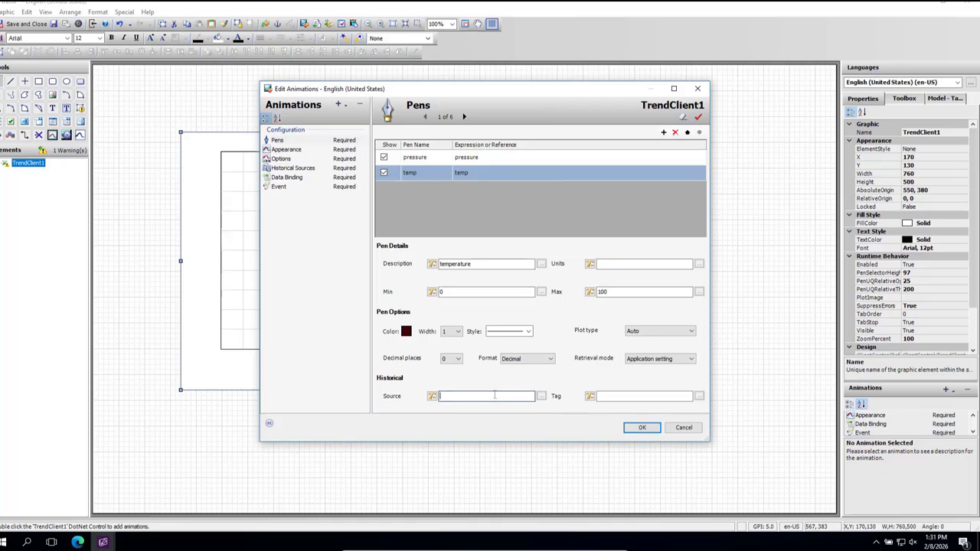
pyautogui.write('test')
pyautogui.click(624, 397)
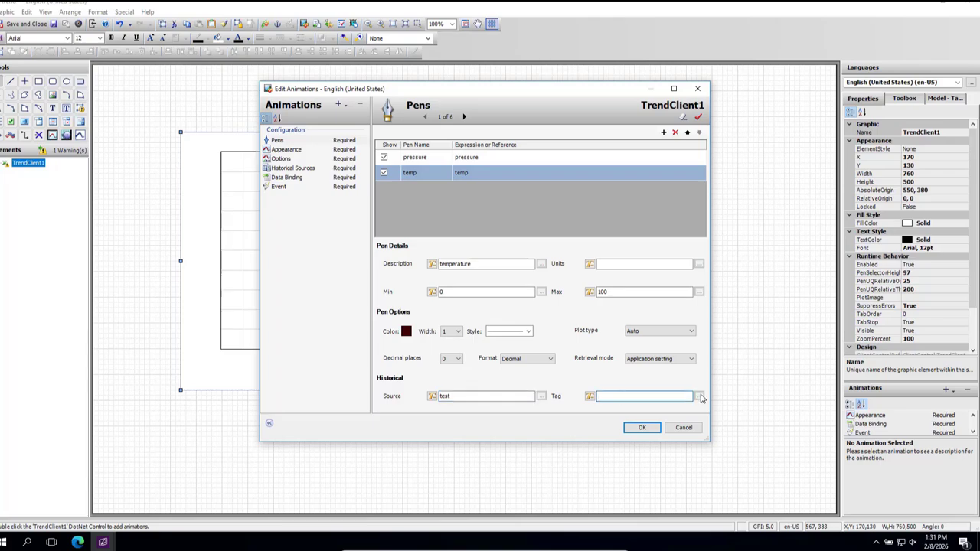
pyautogui.write('temp')
# Step: In the trend client's appearance settings, set the highlight color to white and disable the highlight pen
pyautogui.click(287, 149)
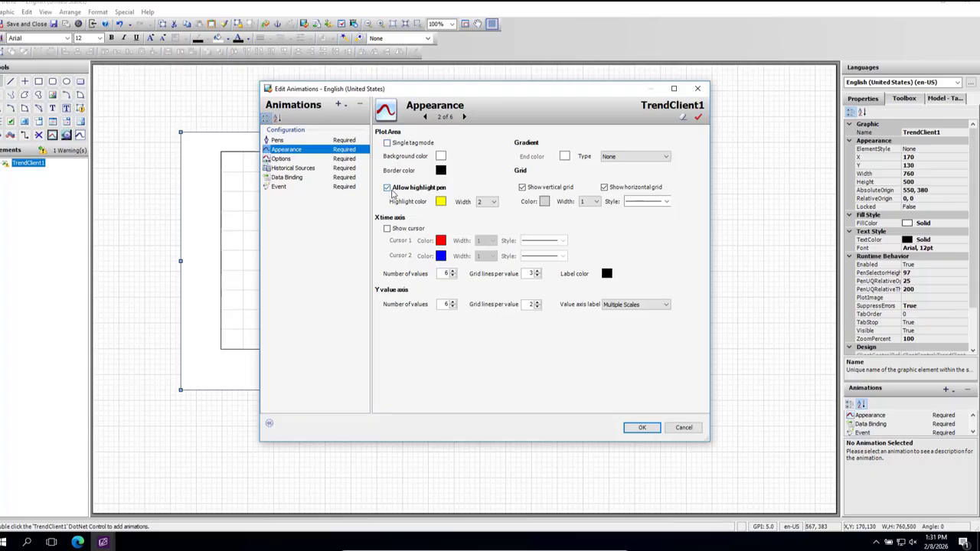
pyautogui.click(387, 189)
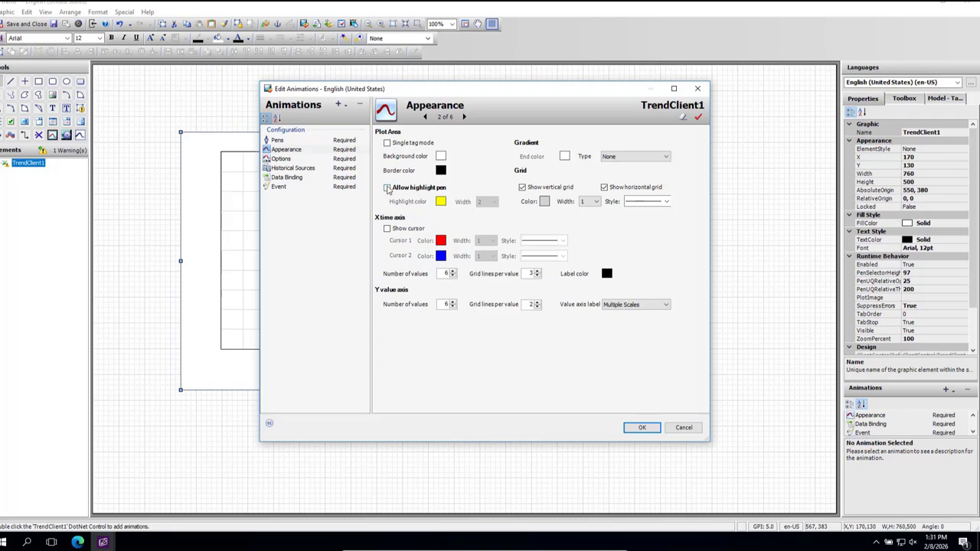
pyautogui.click(387, 188)
pyautogui.click(441, 202)
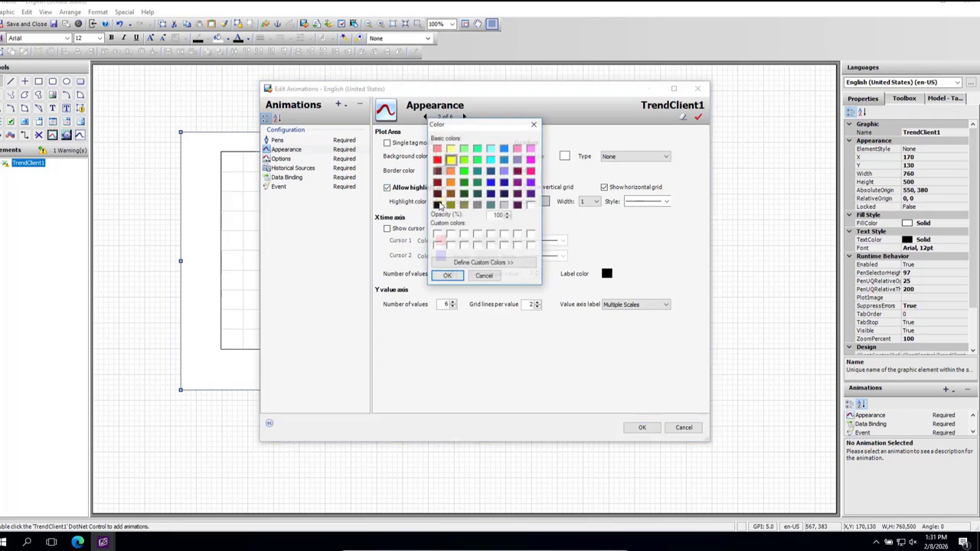
pyautogui.click(532, 205)
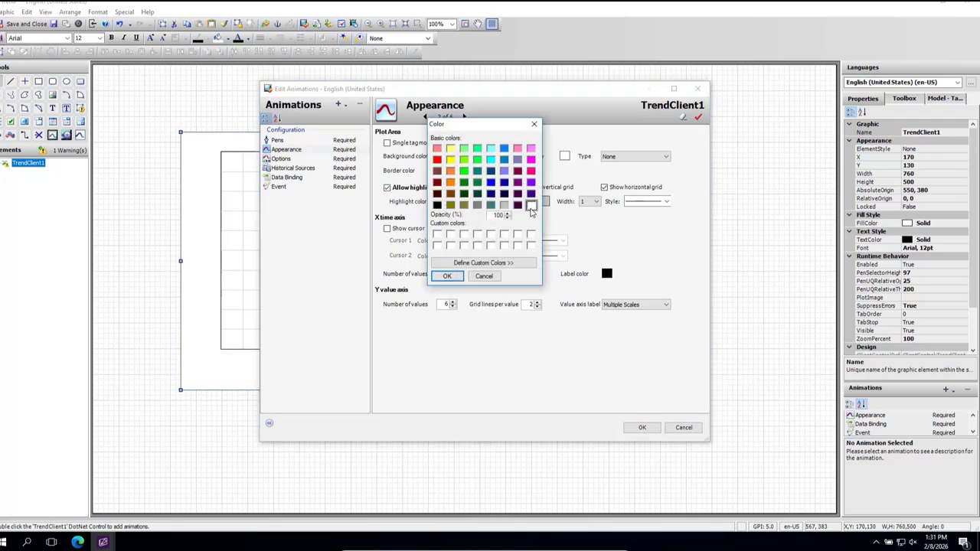
pyautogui.click(447, 276)
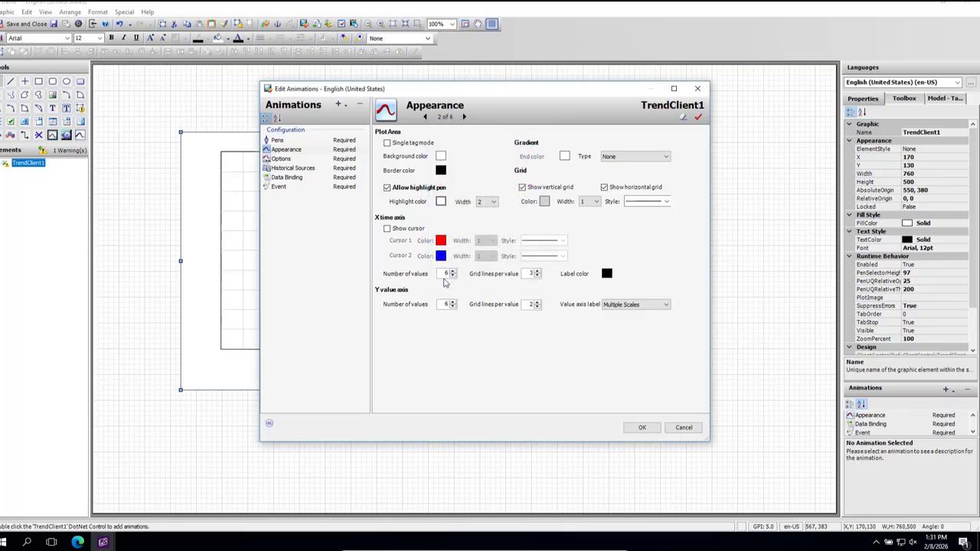
pyautogui.click(386, 188)
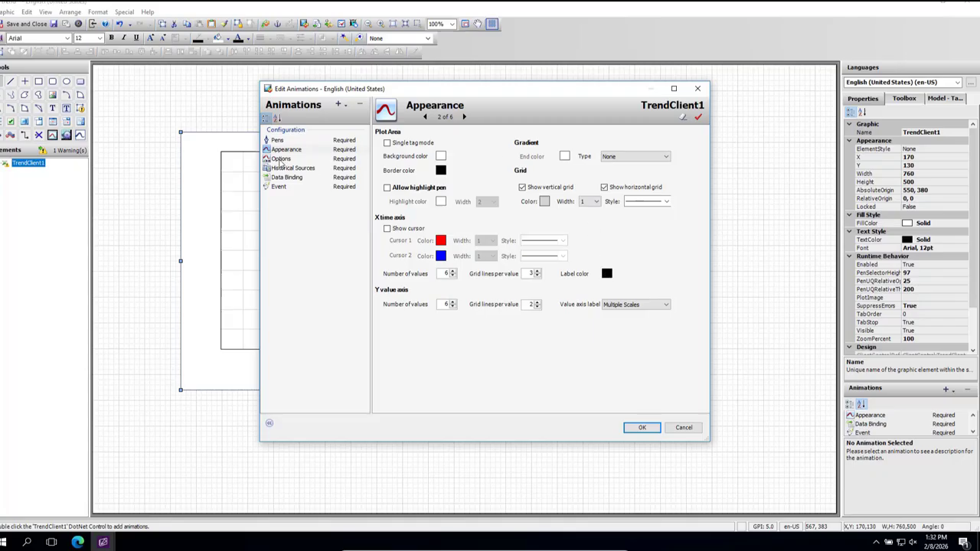
# Step: Enable the pen selector in the trend client's chart options, and review its appearance, historical source and data binding settings
pyautogui.click(281, 160)
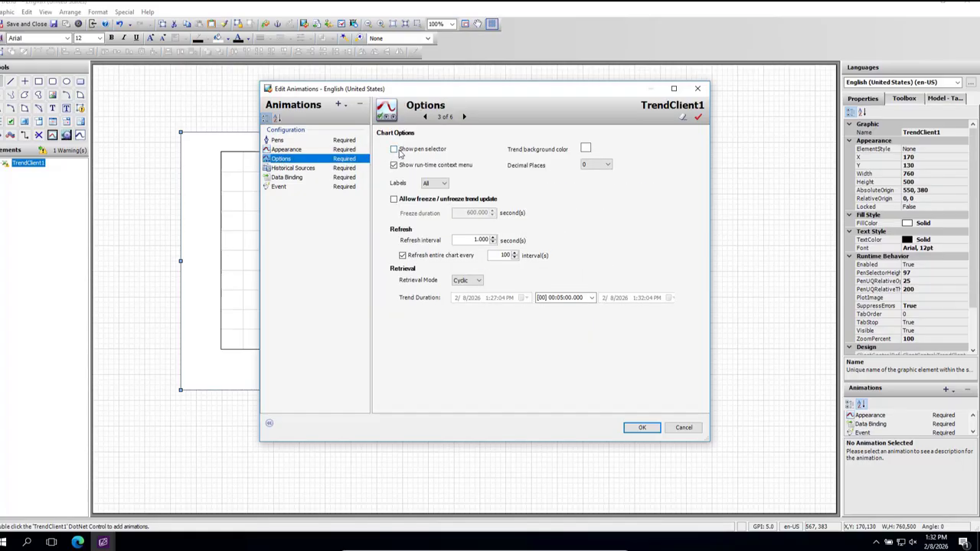
pyautogui.click(399, 151)
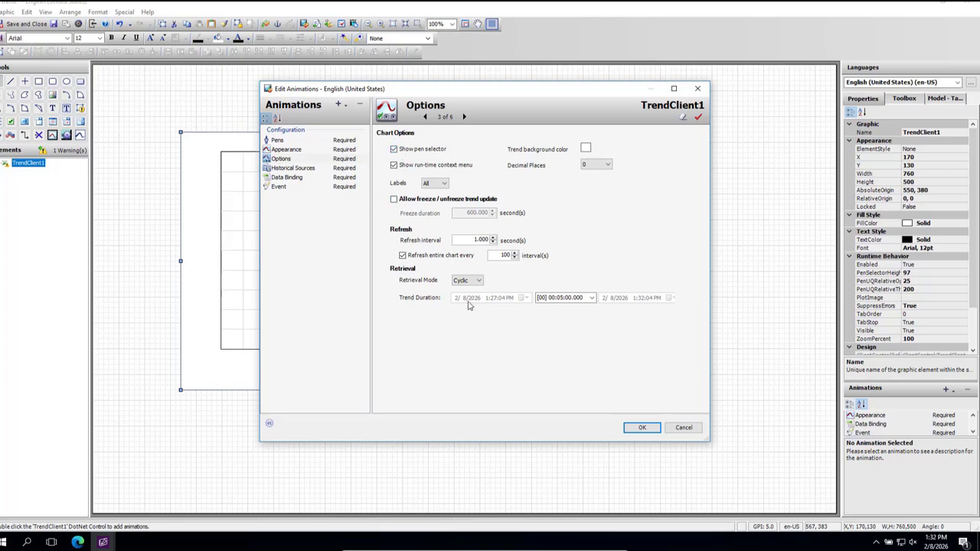
pyautogui.click(287, 150)
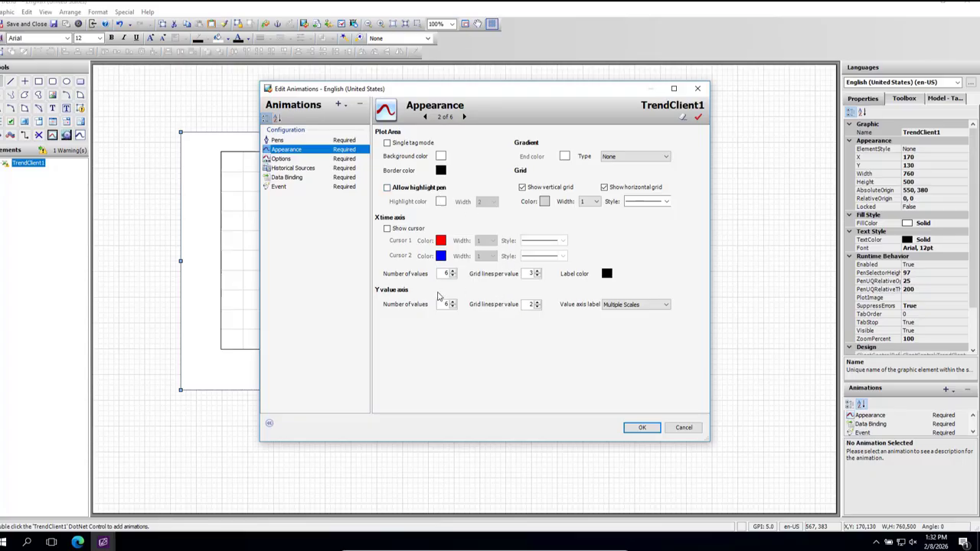
pyautogui.click(282, 159)
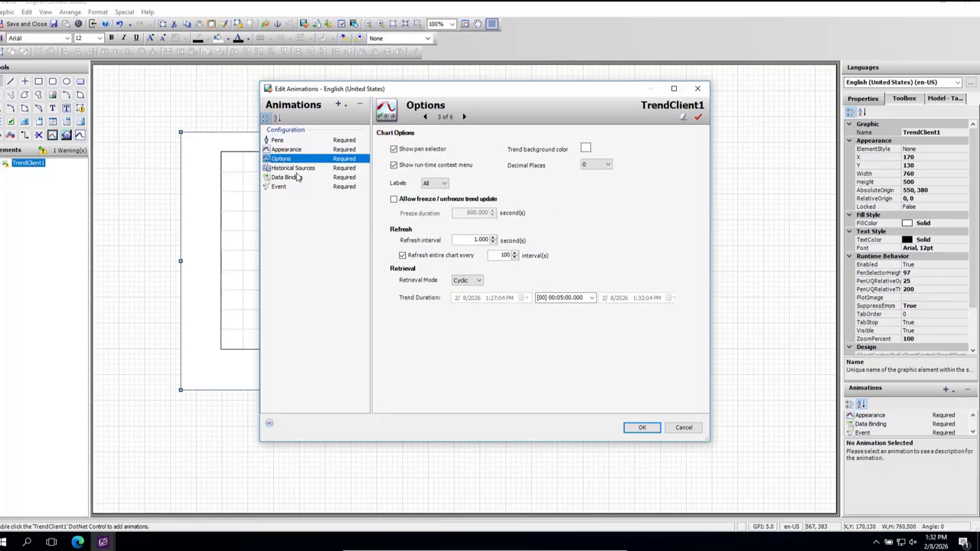
pyautogui.click(298, 169)
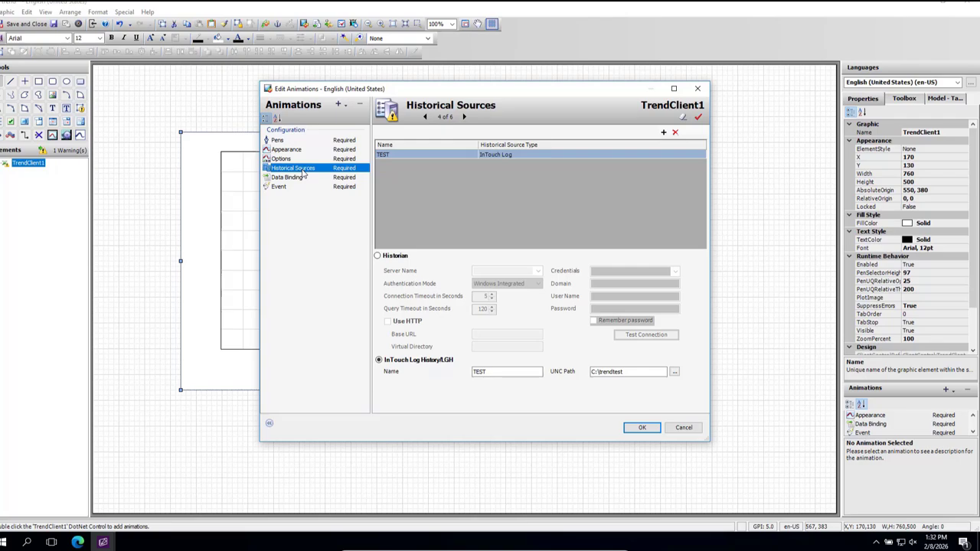
pyautogui.click(294, 181)
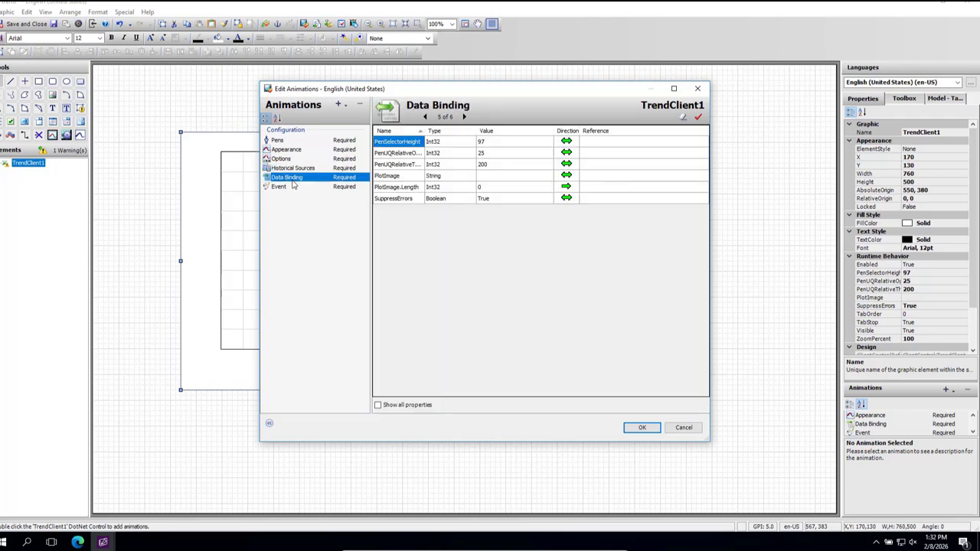
# Step: Set the temp pen's line width to 2, apply the trend client's settings, and save and close the trend graphic
pyautogui.click(279, 141)
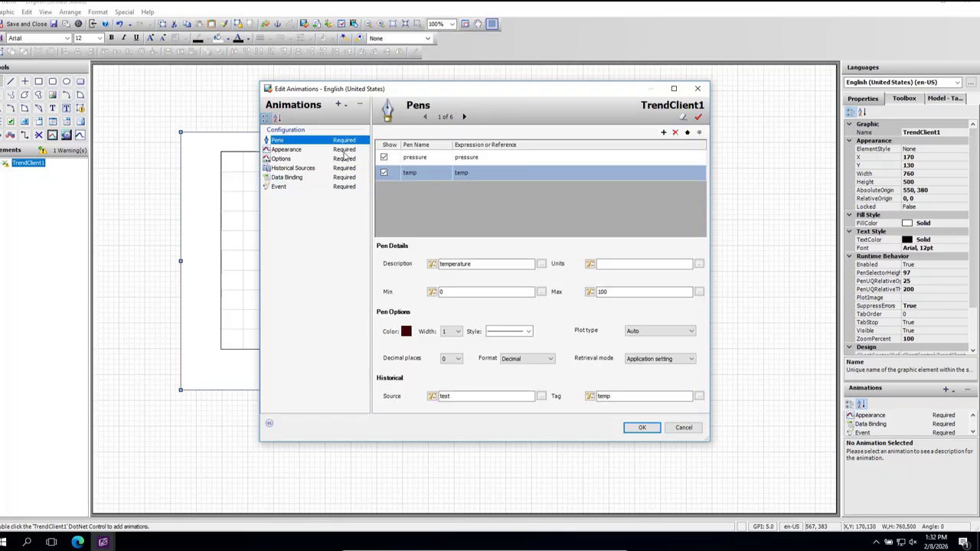
pyautogui.click(473, 158)
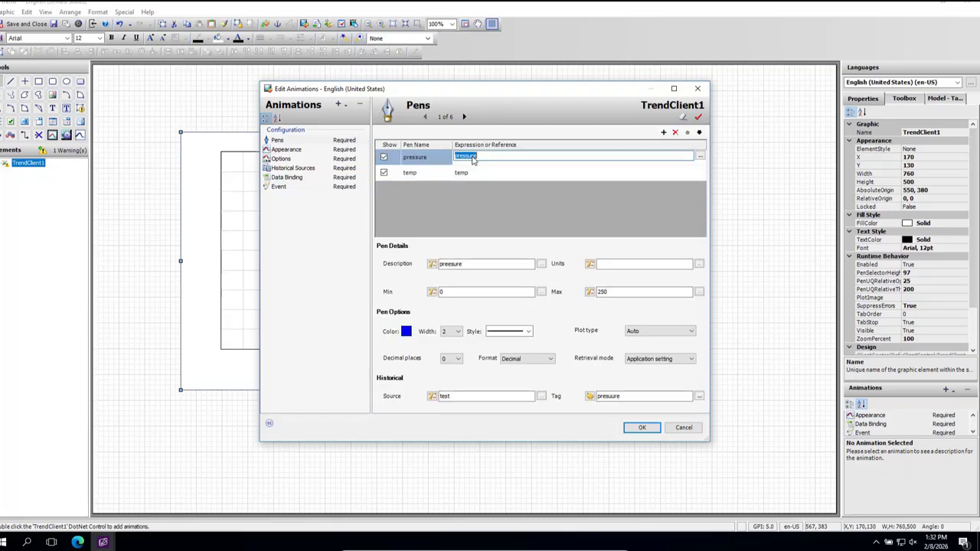
pyautogui.click(426, 175)
pyautogui.click(451, 331)
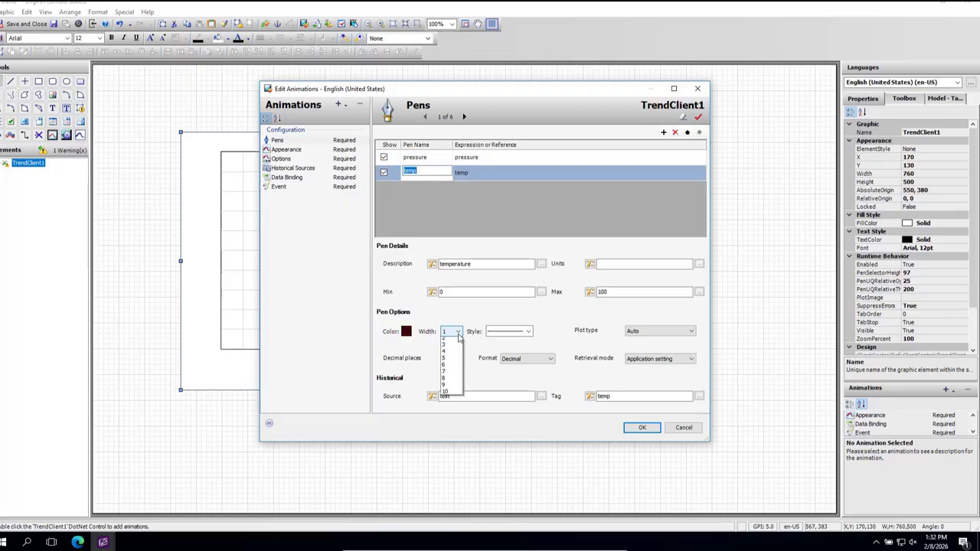
pyautogui.click(449, 348)
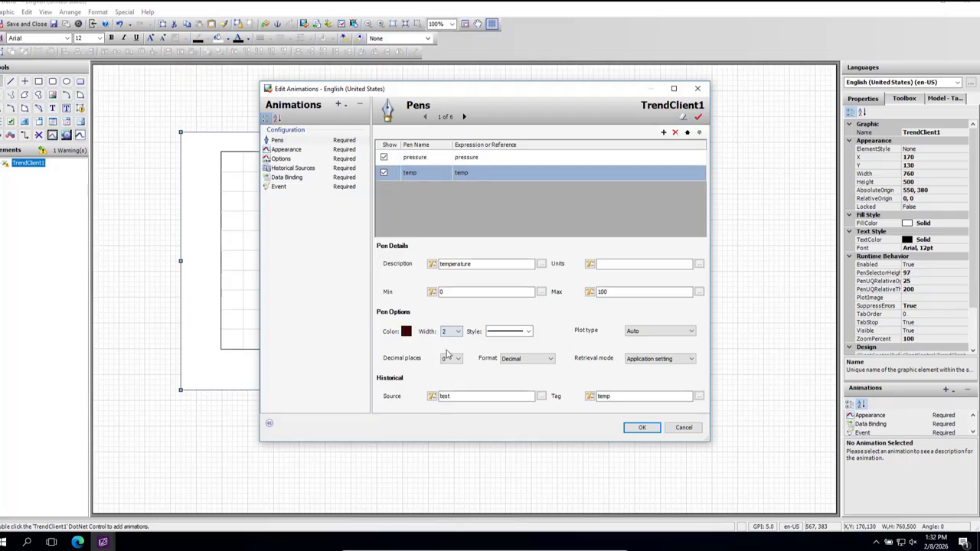
pyautogui.click(642, 428)
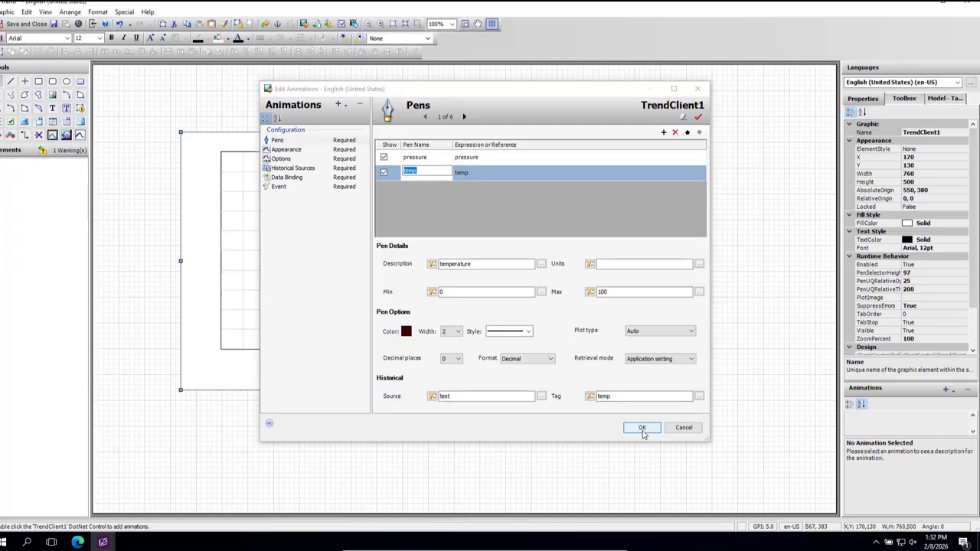
pyautogui.click(643, 434)
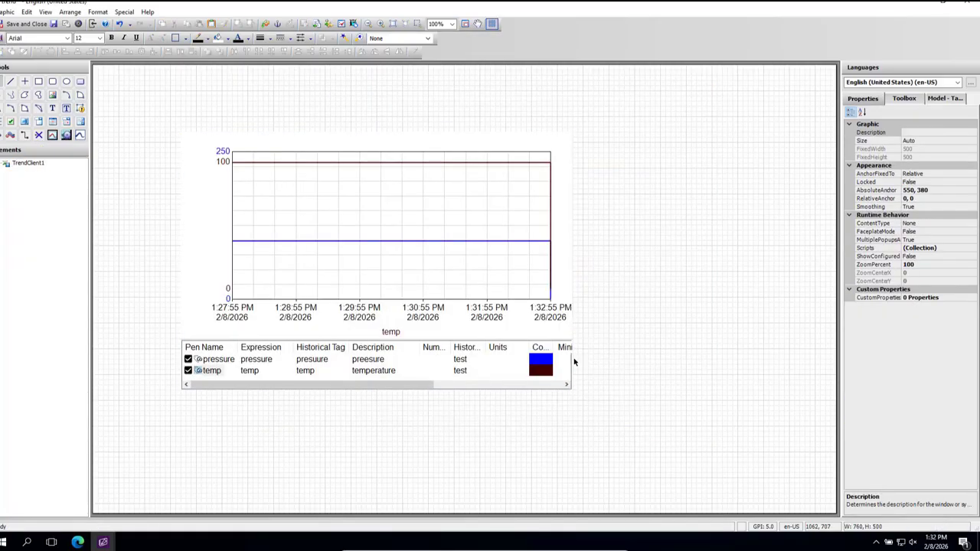
pyautogui.click(54, 25)
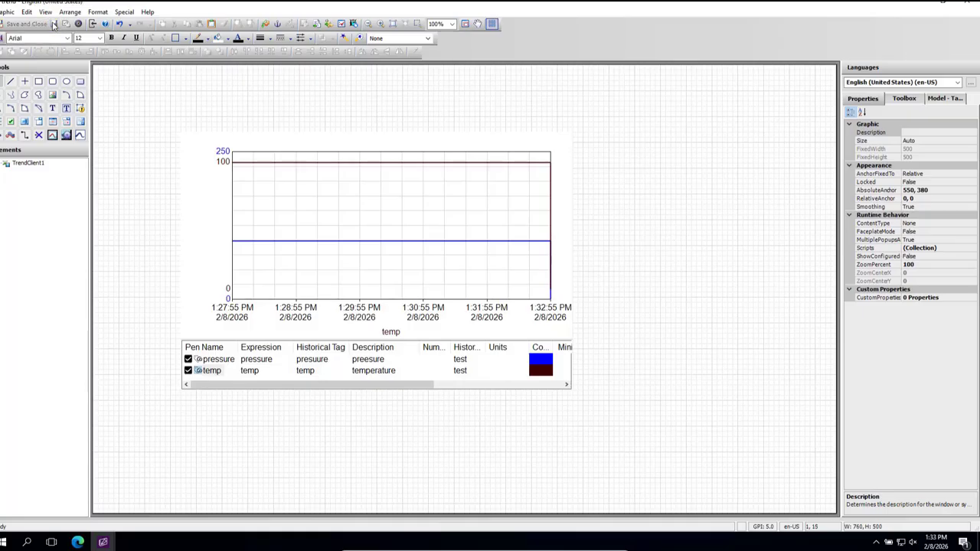
pyautogui.click(966, 5)
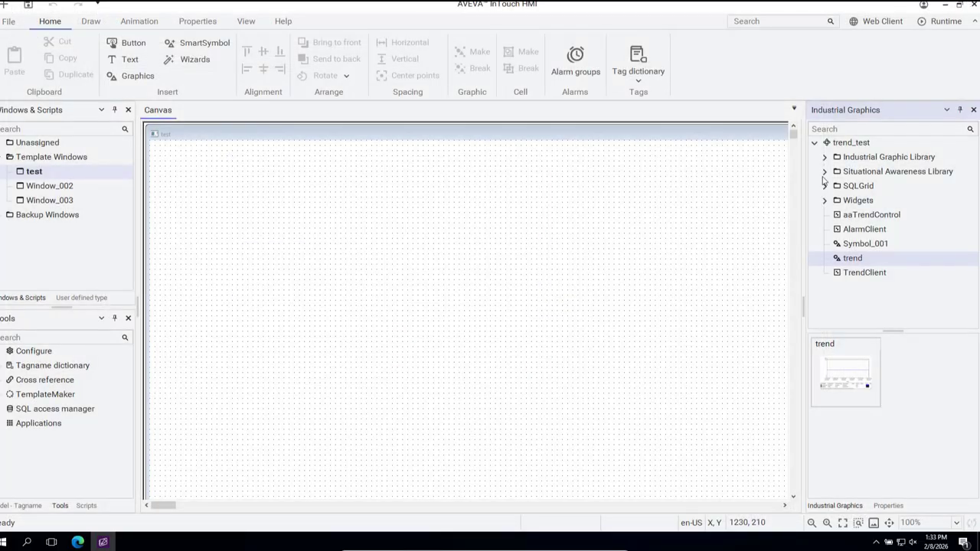
# Step: Embed the trend industrial graphic in the test window and position it in the window's upper-left area
pyautogui.click(415, 323)
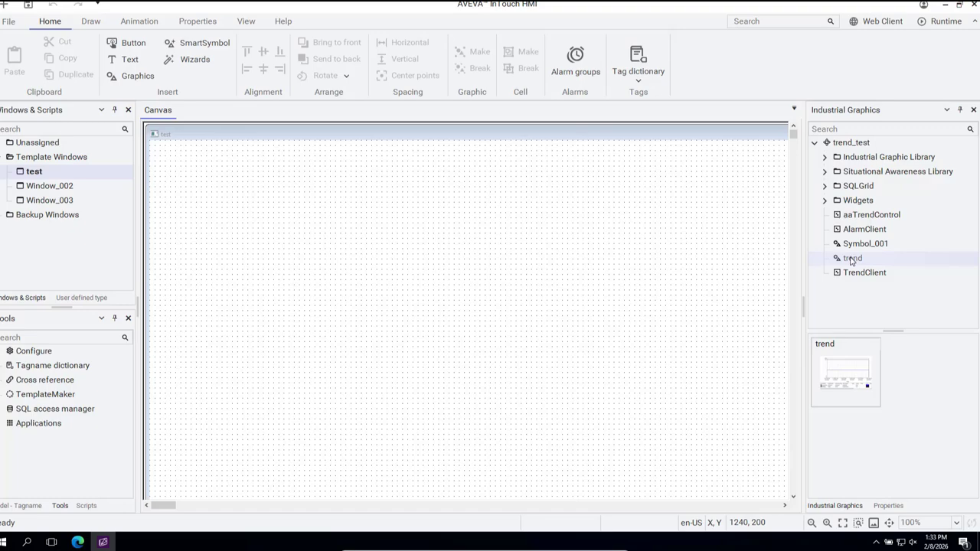
pyautogui.moveTo(851, 260); pyautogui.dragTo(851, 261)
pyautogui.moveTo(663, 264); pyautogui.dragTo(248, 236)
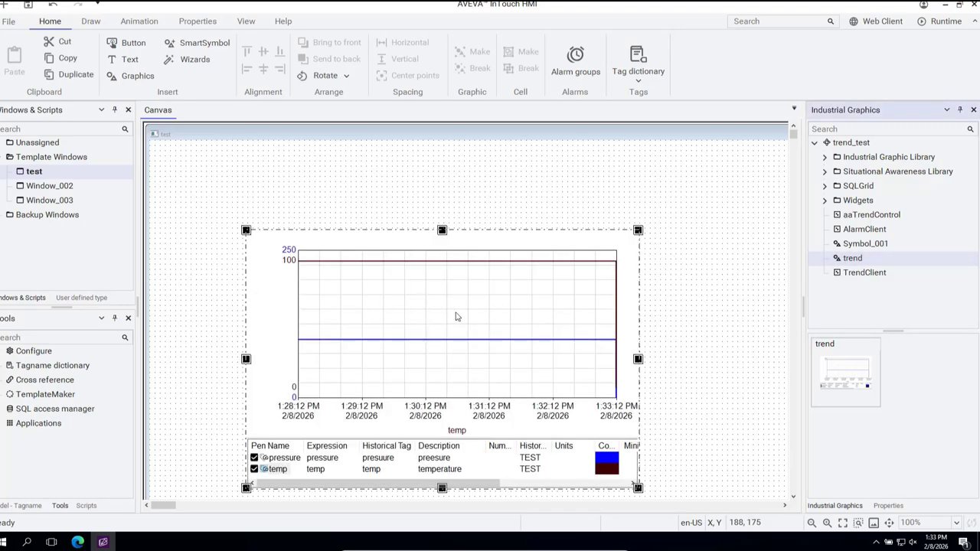
pyautogui.moveTo(453, 318); pyautogui.dragTo(400, 282)
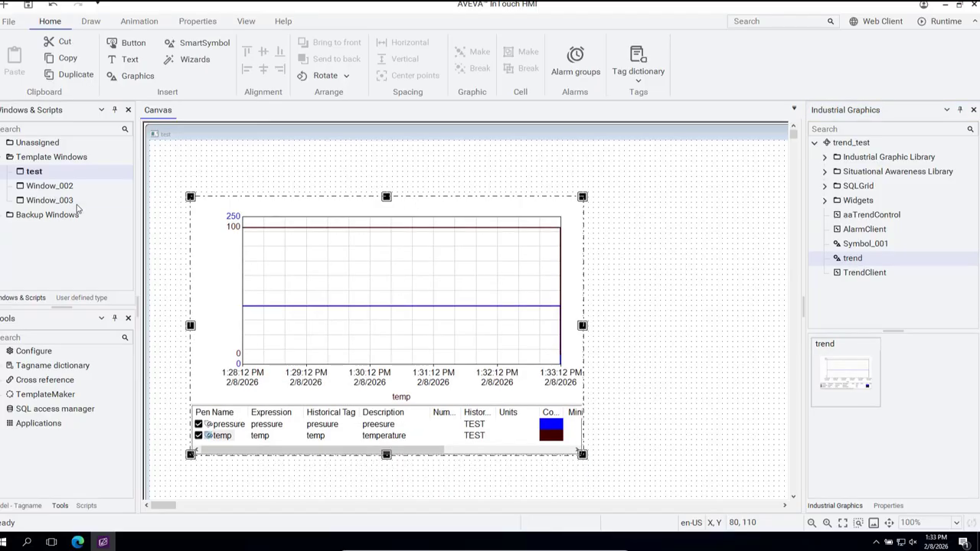
# Step: Copy the two sliders from Window_002
pyautogui.doubleClick(49, 186)
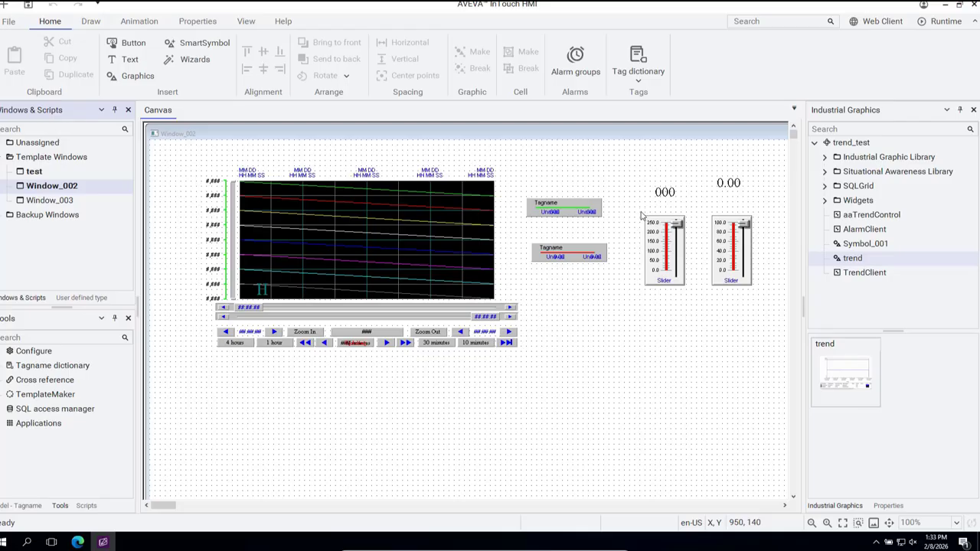
pyautogui.moveTo(642, 213); pyautogui.dragTo(771, 312)
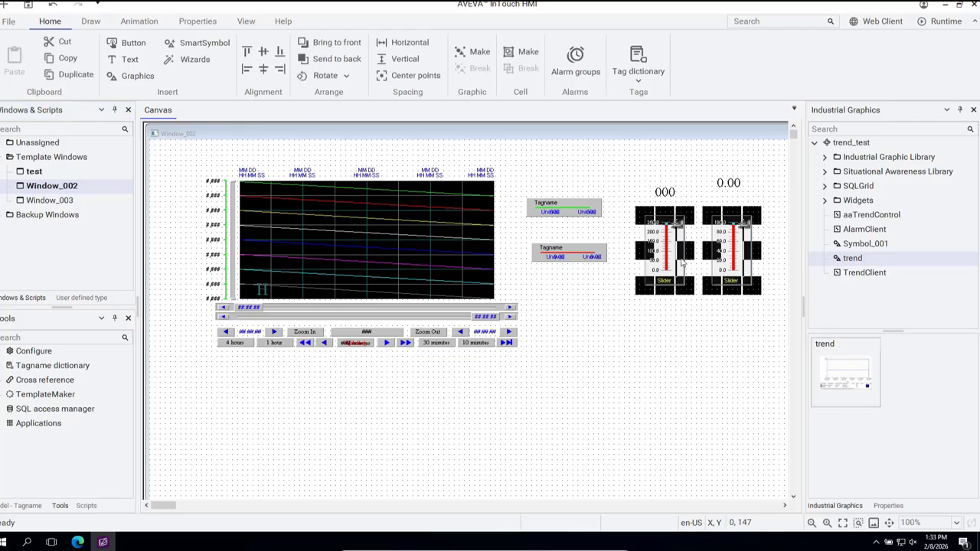
pyautogui.rightClick(672, 253)
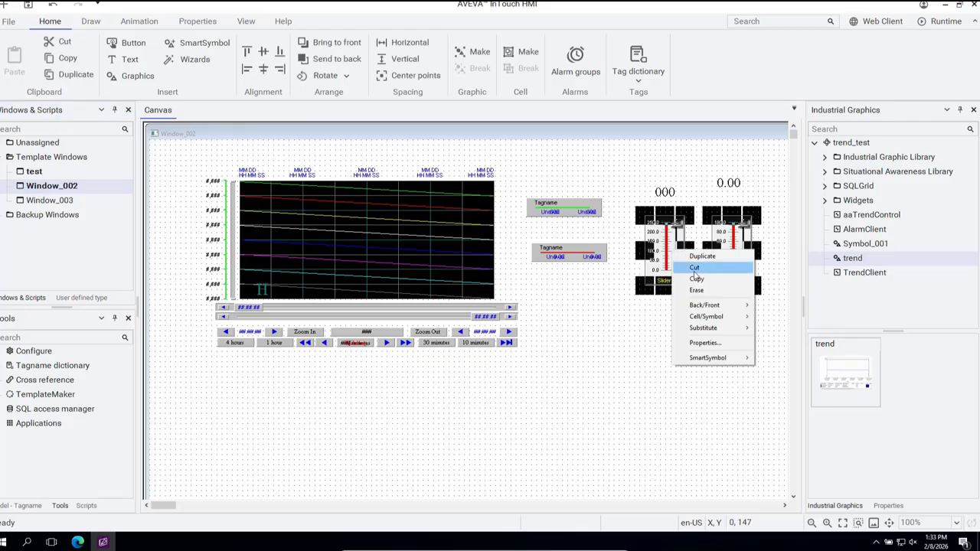
pyautogui.click(696, 278)
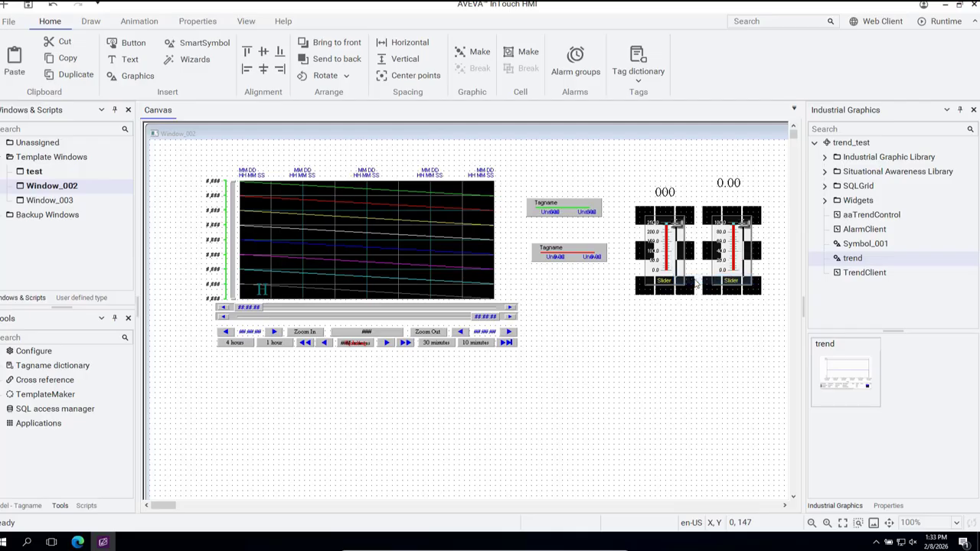
# Step: Paste the two copied sliders into the test window, to the right of the trend graphic
pyautogui.doubleClick(35, 172)
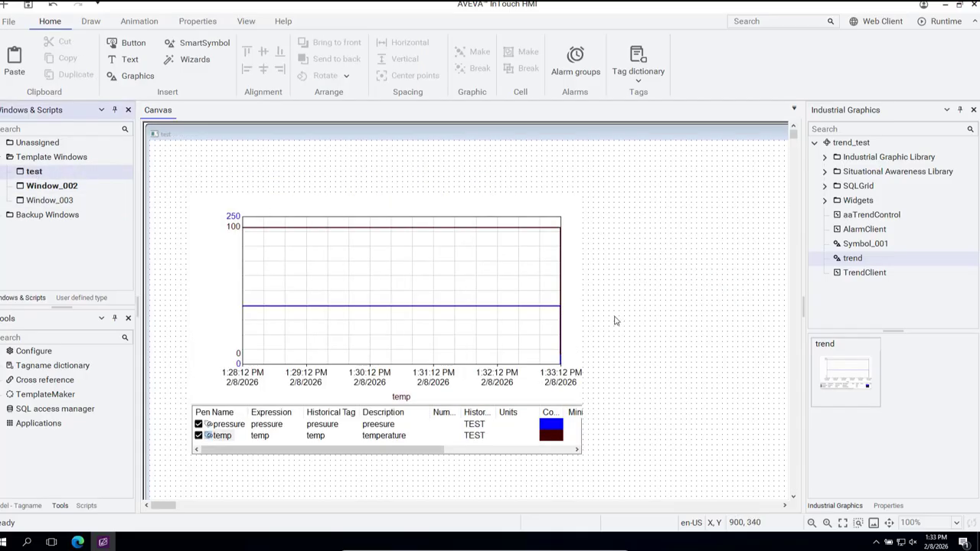
pyautogui.rightClick(615, 321)
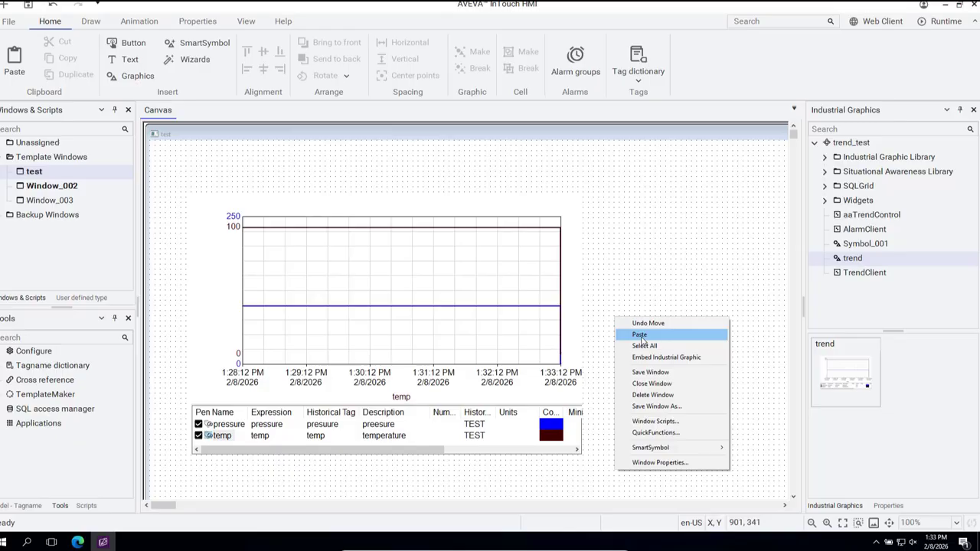
pyautogui.click(635, 334)
pyautogui.click(628, 271)
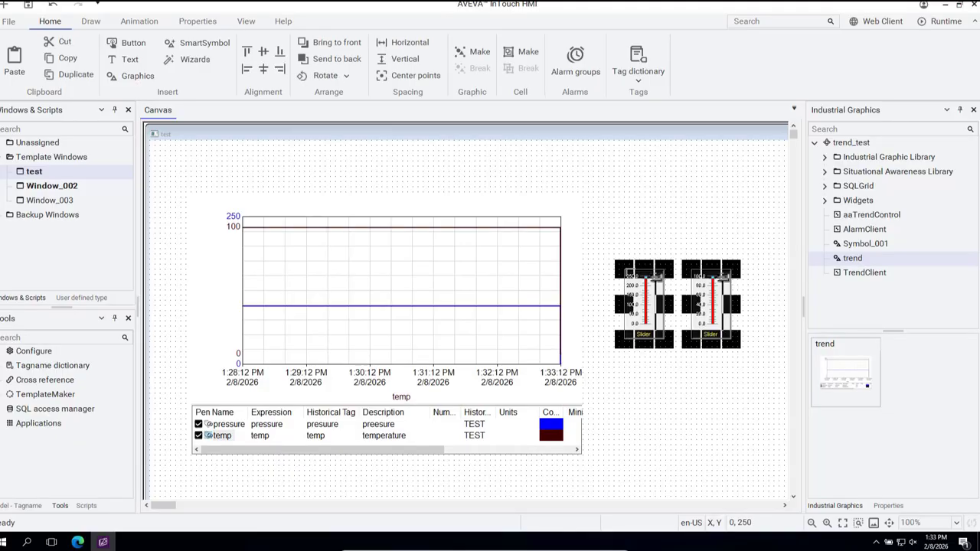
pyautogui.click(667, 398)
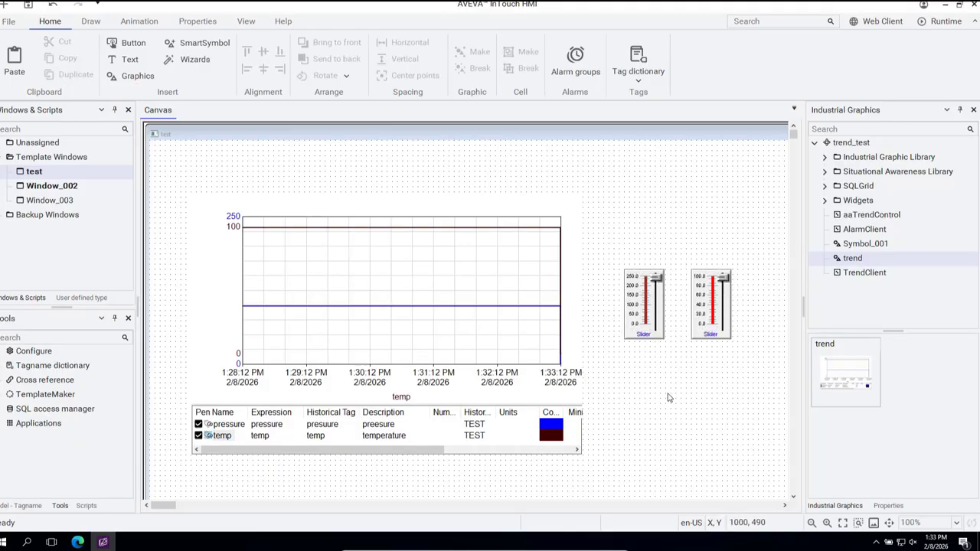
# Step: Change the fill color of the pressure slider in the test window to blue
pyautogui.click(645, 311)
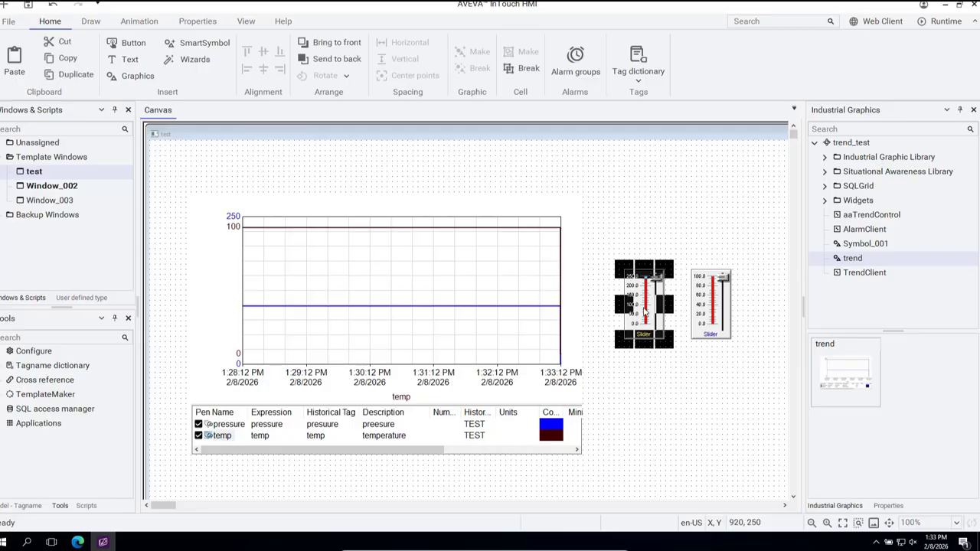
pyautogui.doubleClick(645, 312)
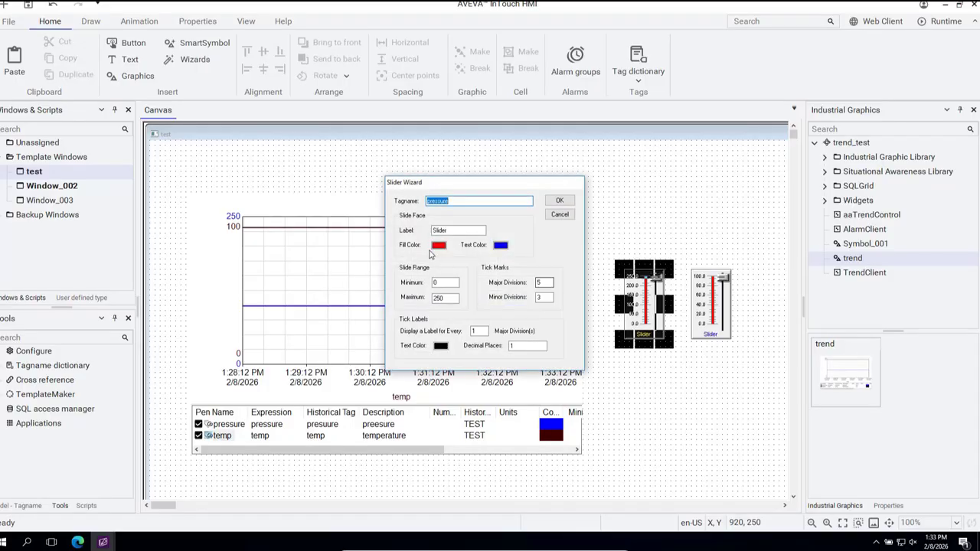
pyautogui.click(439, 246)
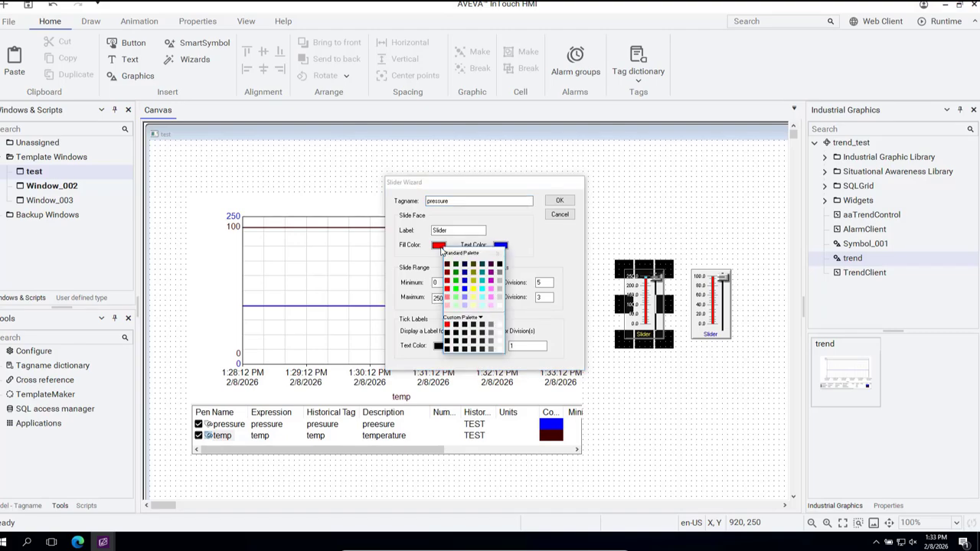
pyautogui.click(465, 288)
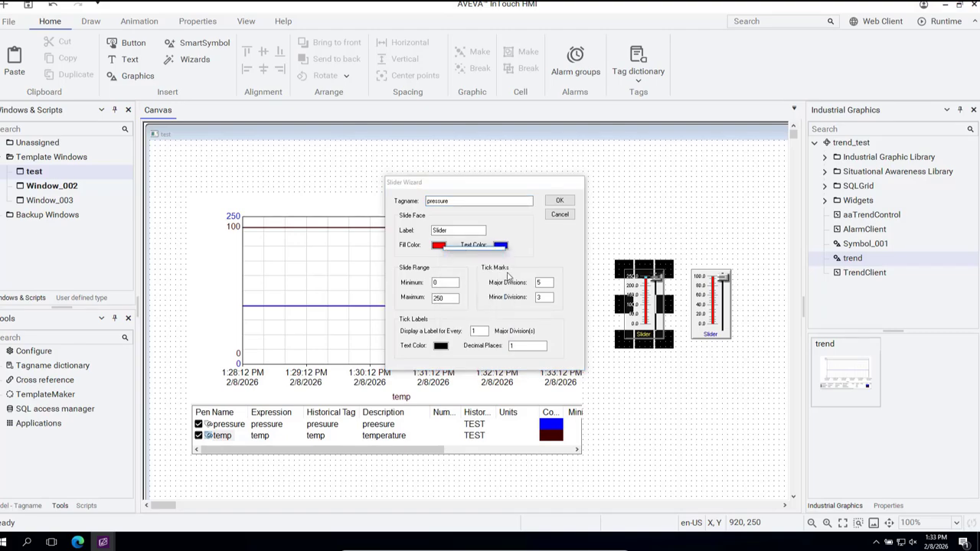
pyautogui.click(561, 202)
# Step: Change the fill color of the temp slider in the test window to dark maroon, matching the temp pen
pyautogui.doubleClick(716, 306)
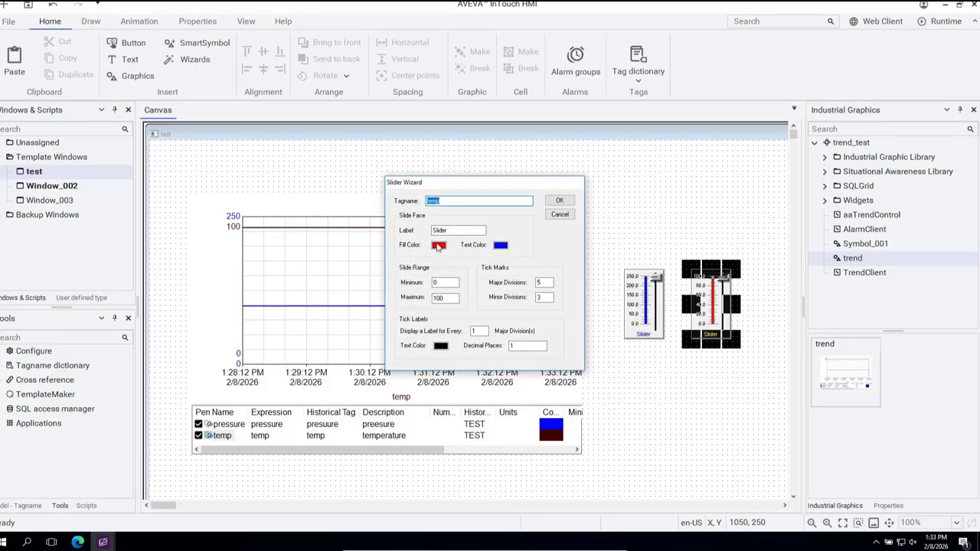
pyautogui.doubleClick(437, 246)
pyautogui.click(438, 247)
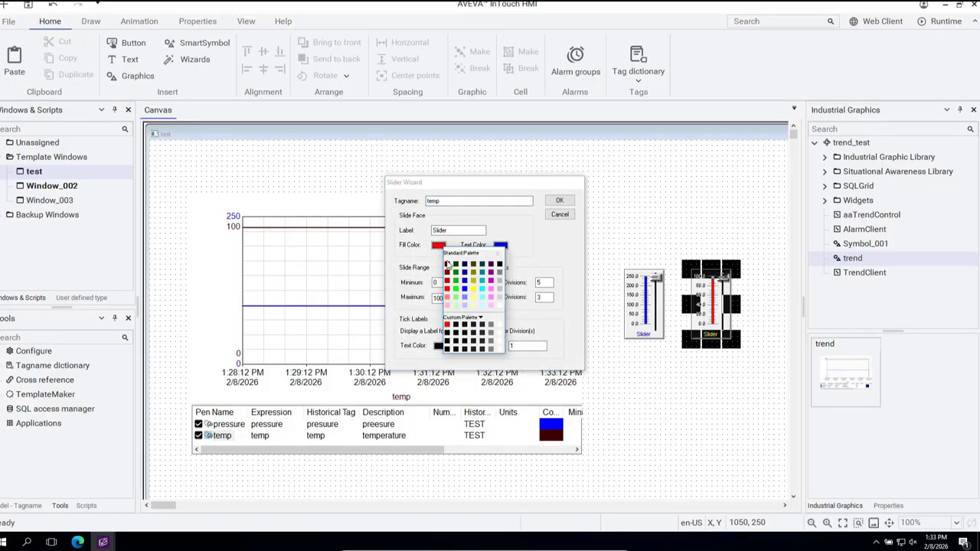
pyautogui.click(447, 269)
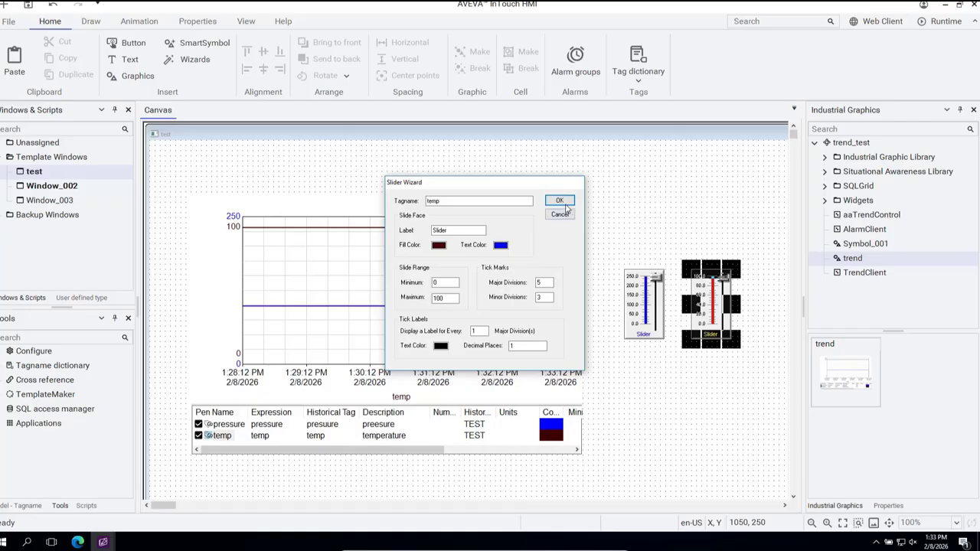
pyautogui.click(564, 202)
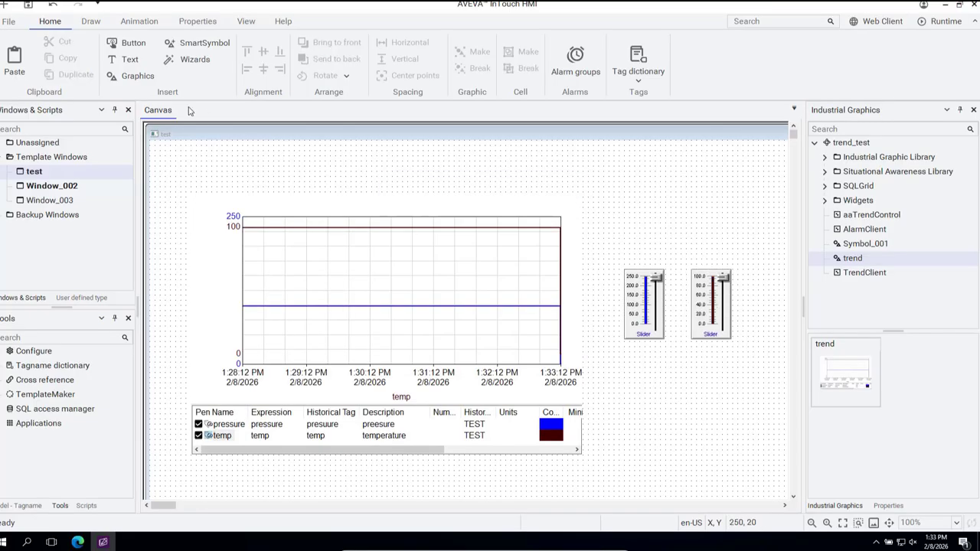
# Step: Save the test window and launch the application in runtime, continuing in Free mode
pyautogui.click(31, 6)
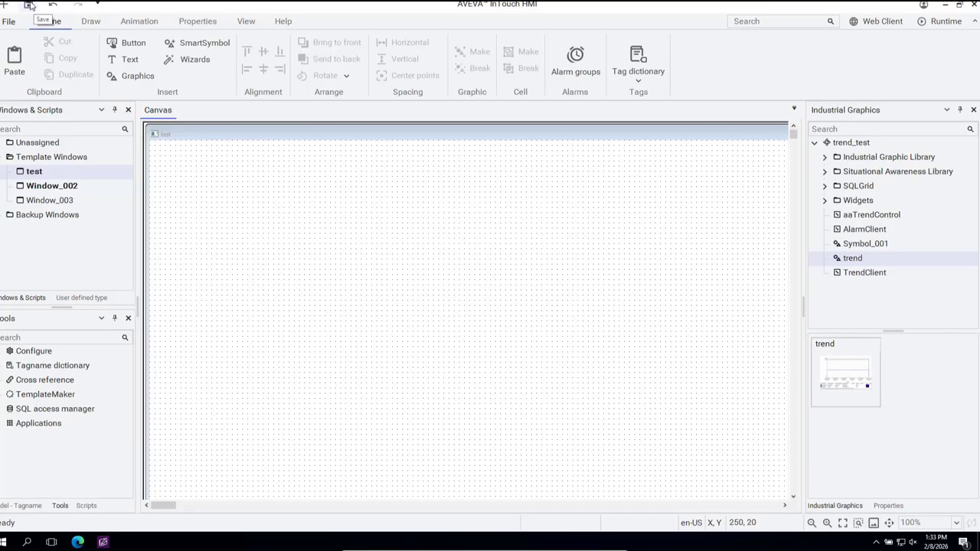
pyautogui.click(938, 23)
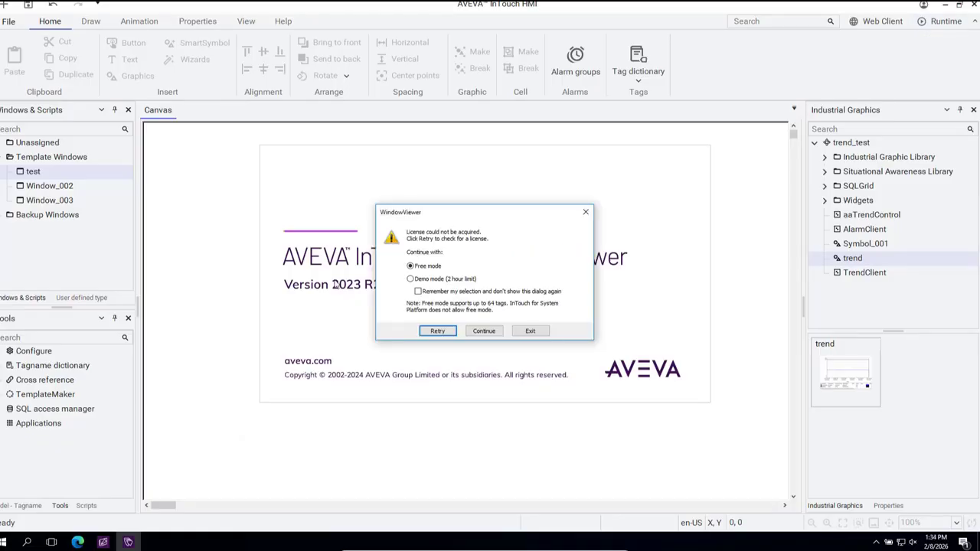
pyautogui.click(484, 330)
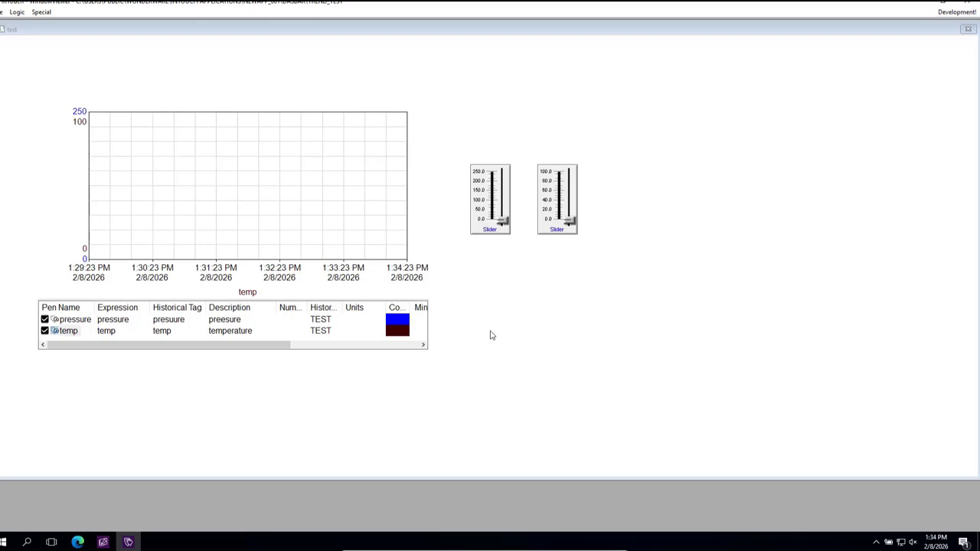
# Step: Test the live trend by moving the pressure and temp sliders up and down within their ranges, and close the runtime test window
pyautogui.moveTo(501, 222); pyautogui.dragTo(500, 175)
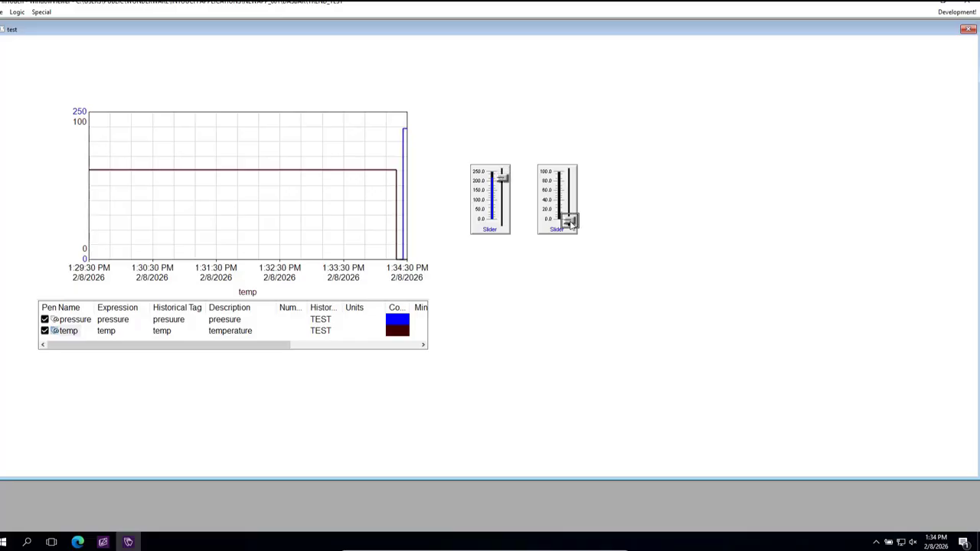
pyautogui.moveTo(569, 222); pyautogui.dragTo(569, 189)
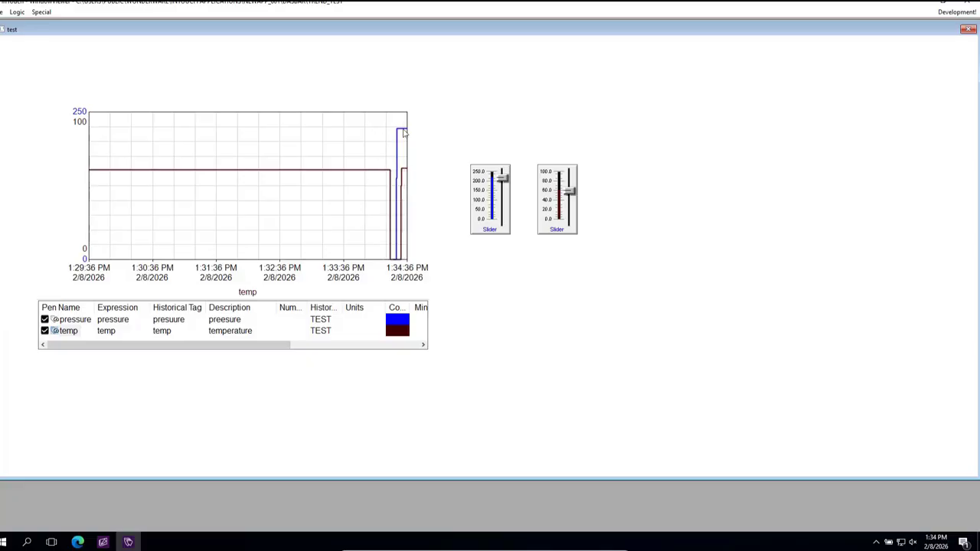
pyautogui.moveTo(562, 192); pyautogui.dragTo(571, 172)
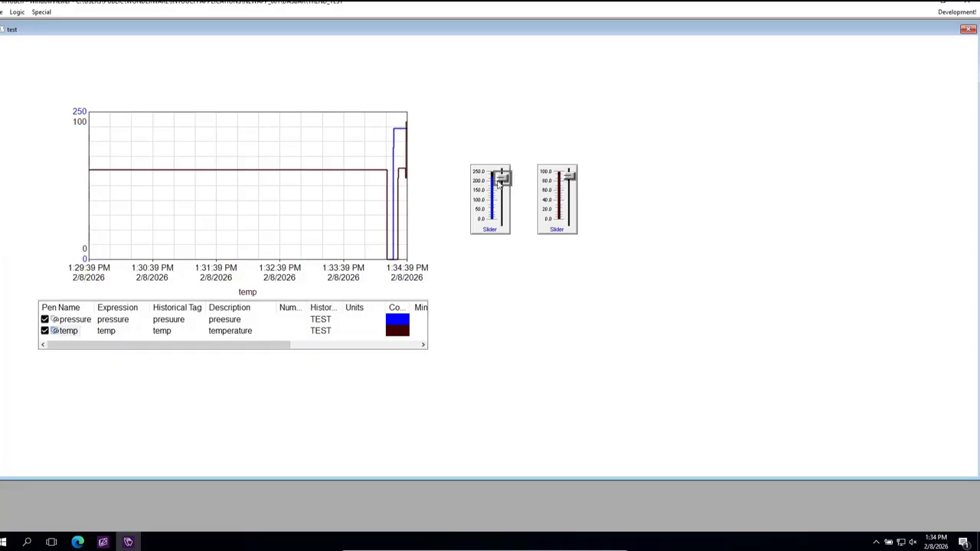
pyautogui.moveTo(499, 181); pyautogui.dragTo(502, 200)
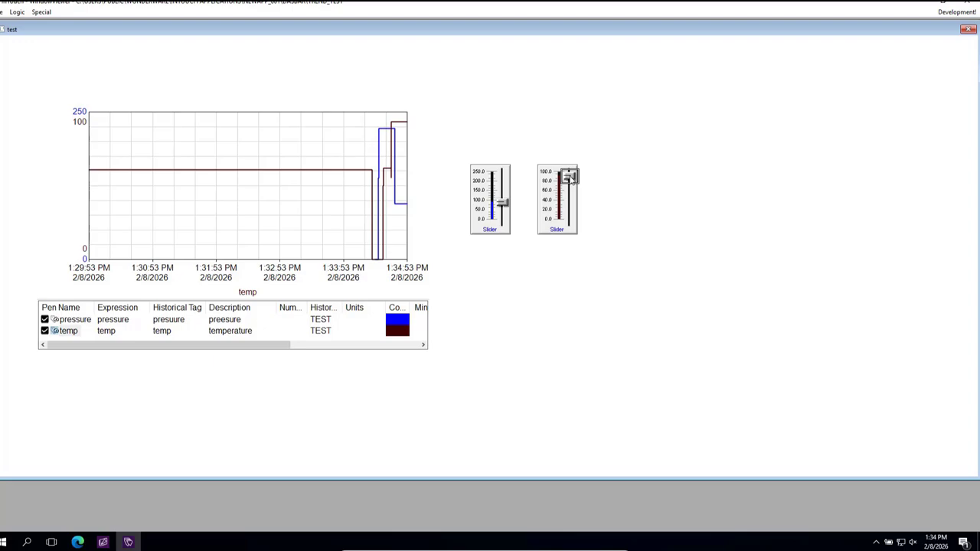
pyautogui.moveTo(567, 180)
pyautogui.mouseDown()
pyautogui.moveTo(568, 227)
pyautogui.moveTo(568, 197)
pyautogui.mouseUp()
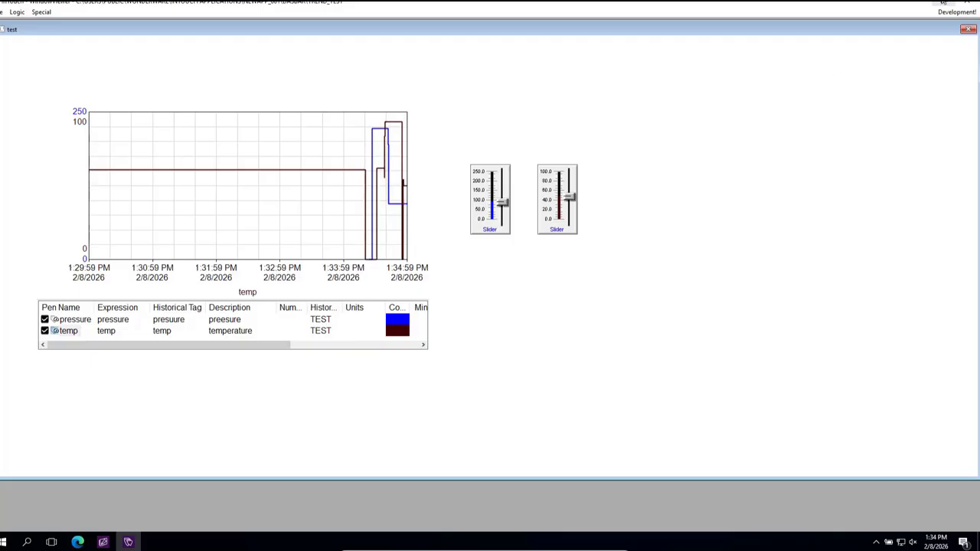
pyautogui.click(969, 30)
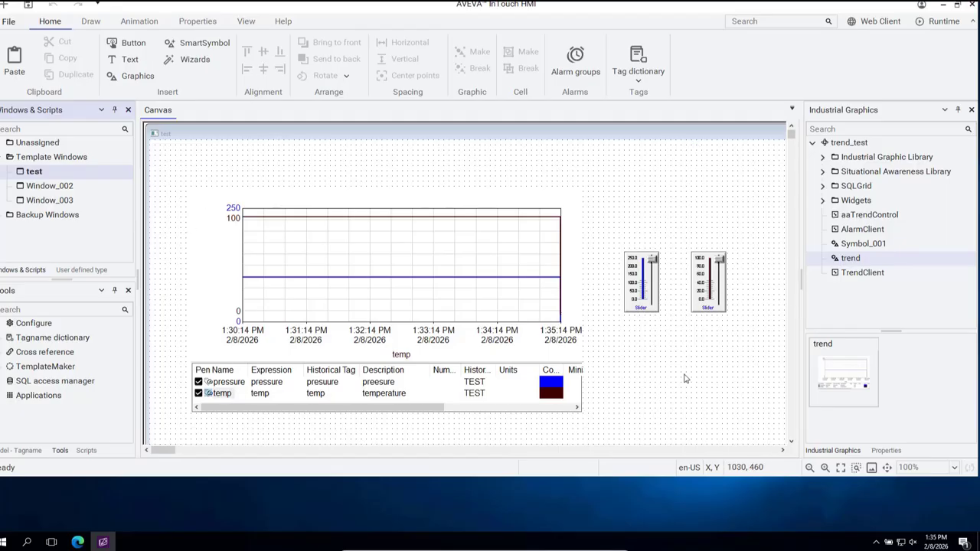
# Step: Review the historical logging configuration and inspect the log files in the C:\trendtest folder using File Explorer
pyautogui.click(9, 23)
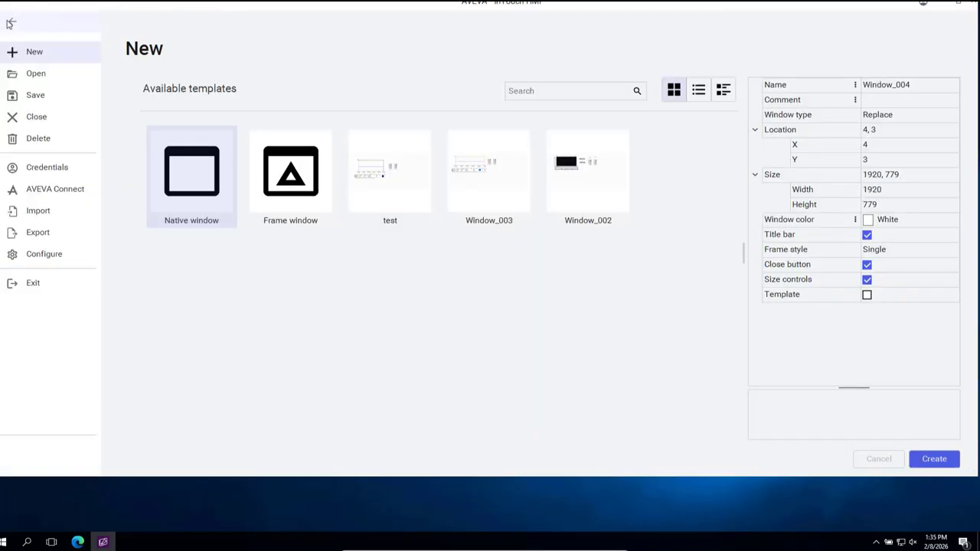
pyautogui.click(44, 260)
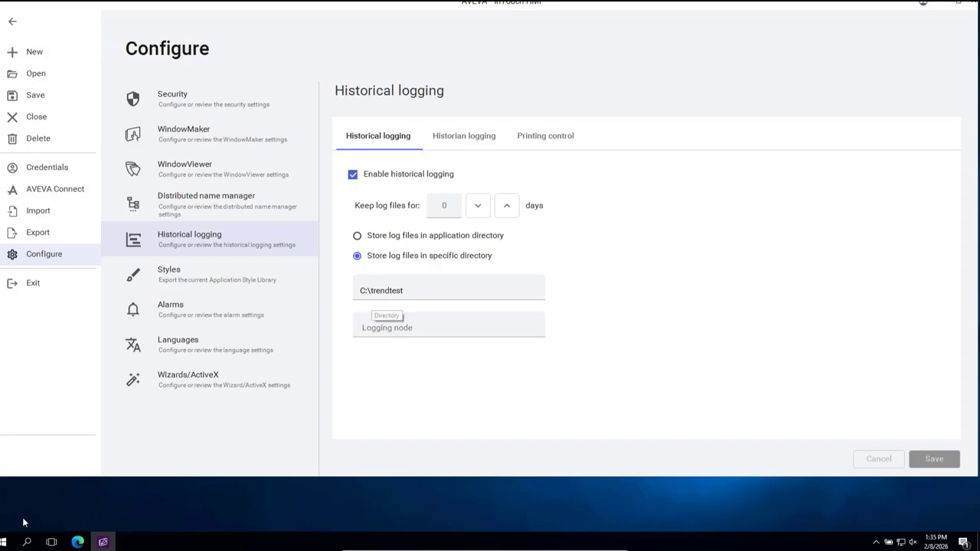
pyautogui.click(3, 543)
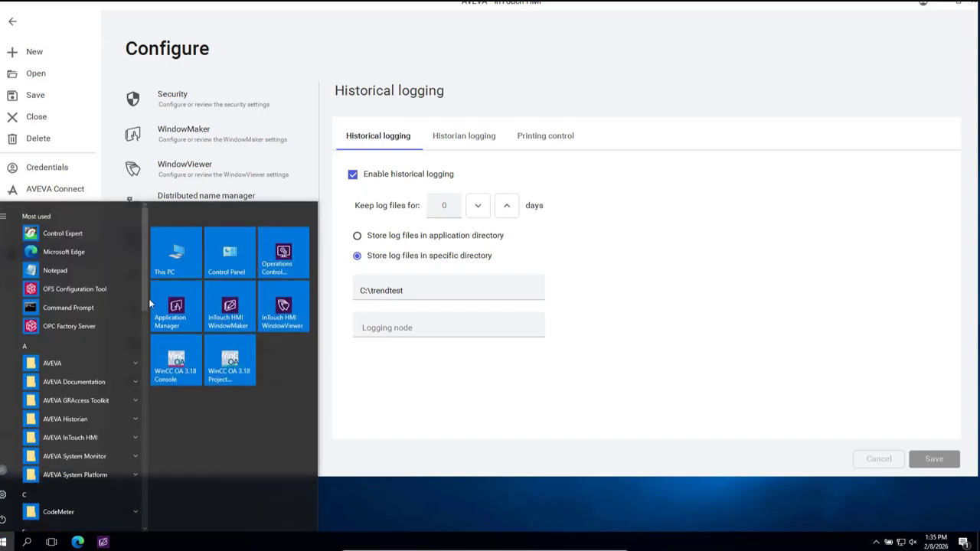
pyautogui.click(178, 259)
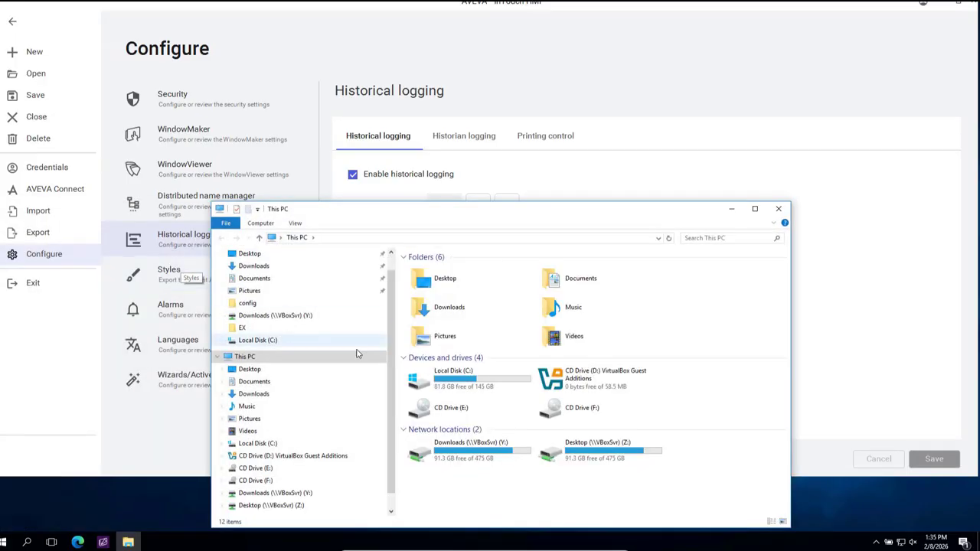
pyautogui.click(468, 388)
pyautogui.doubleClick(469, 388)
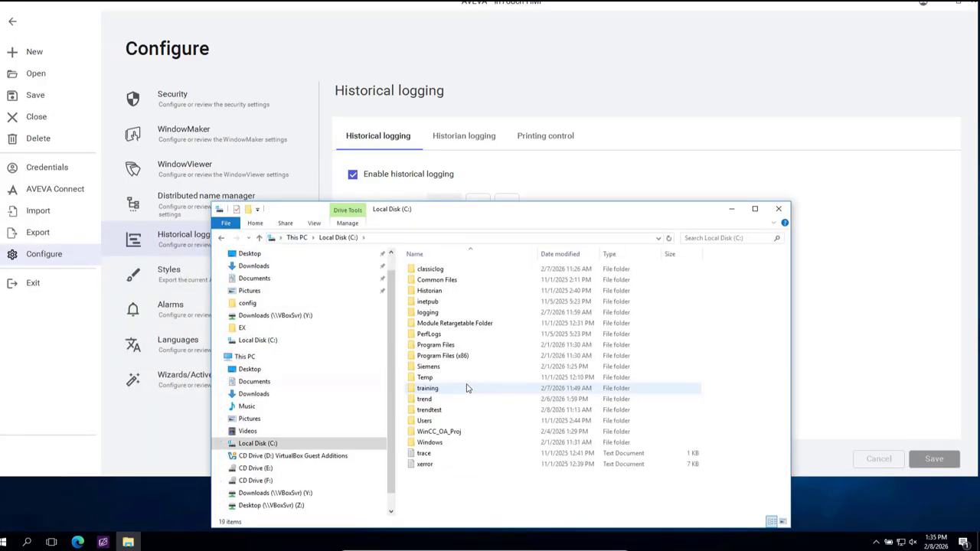
pyautogui.doubleClick(431, 410)
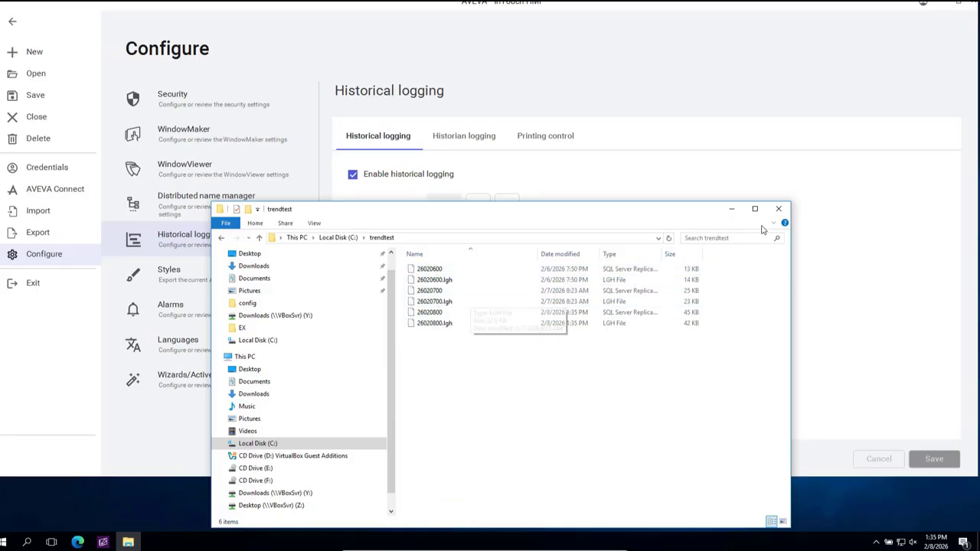
pyautogui.click(778, 209)
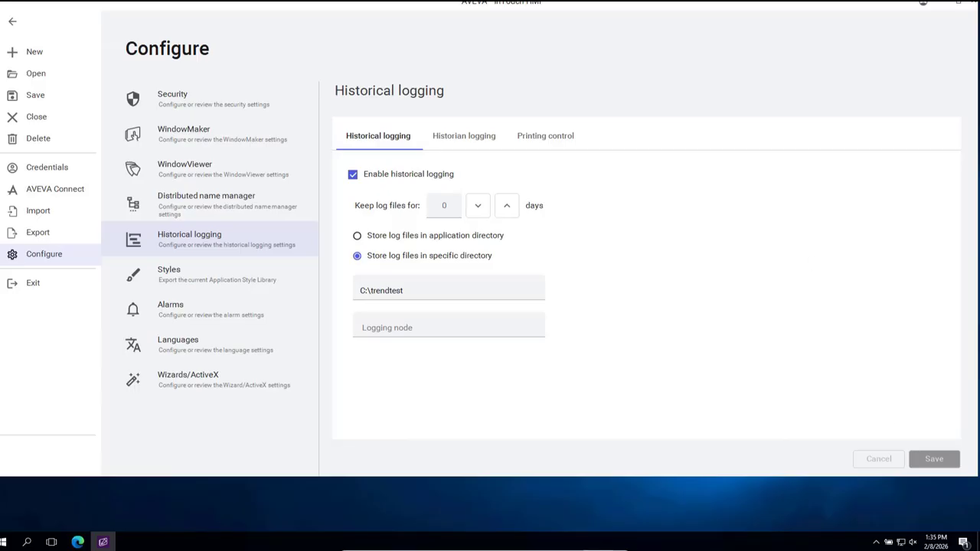
pyautogui.moveTo(490, 549)
pyautogui.click(611, 544)
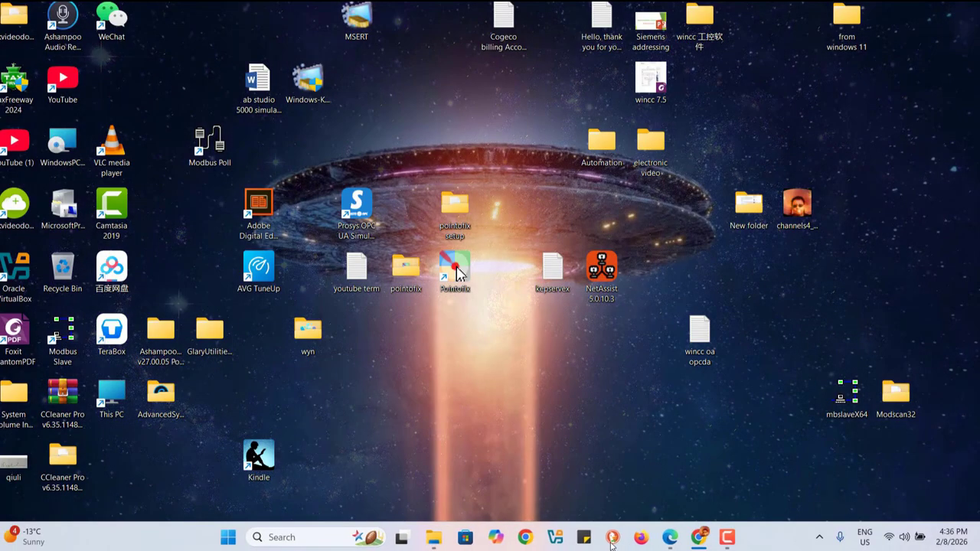